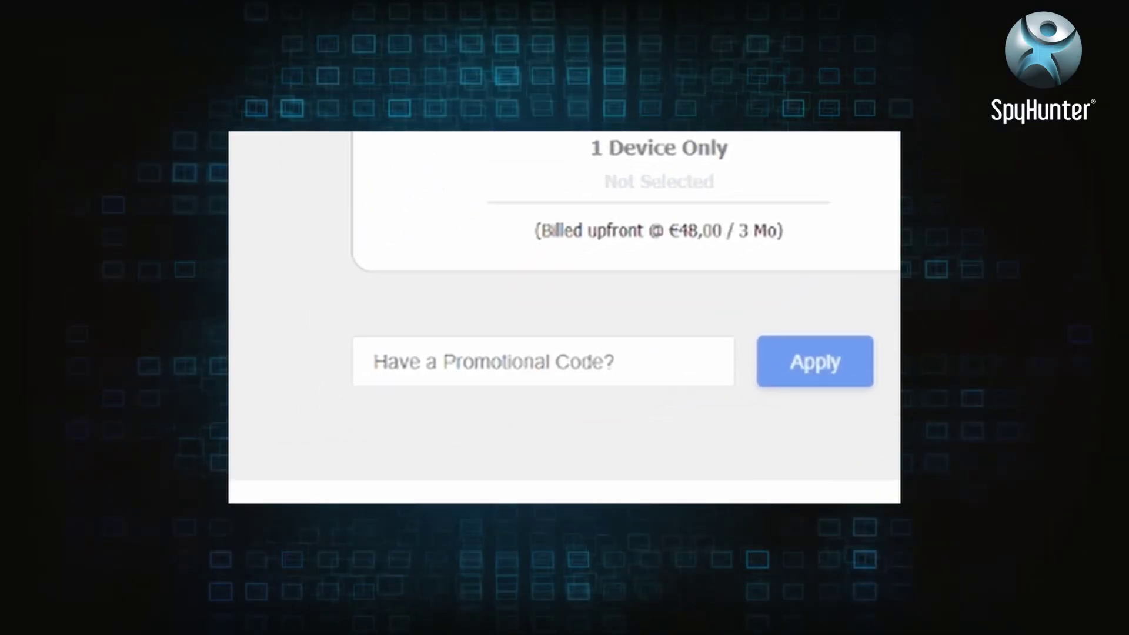
Enter the promotional code HTRG15 on the purchase page and highlight the 15% discount in the video description.
type("HTRG15")
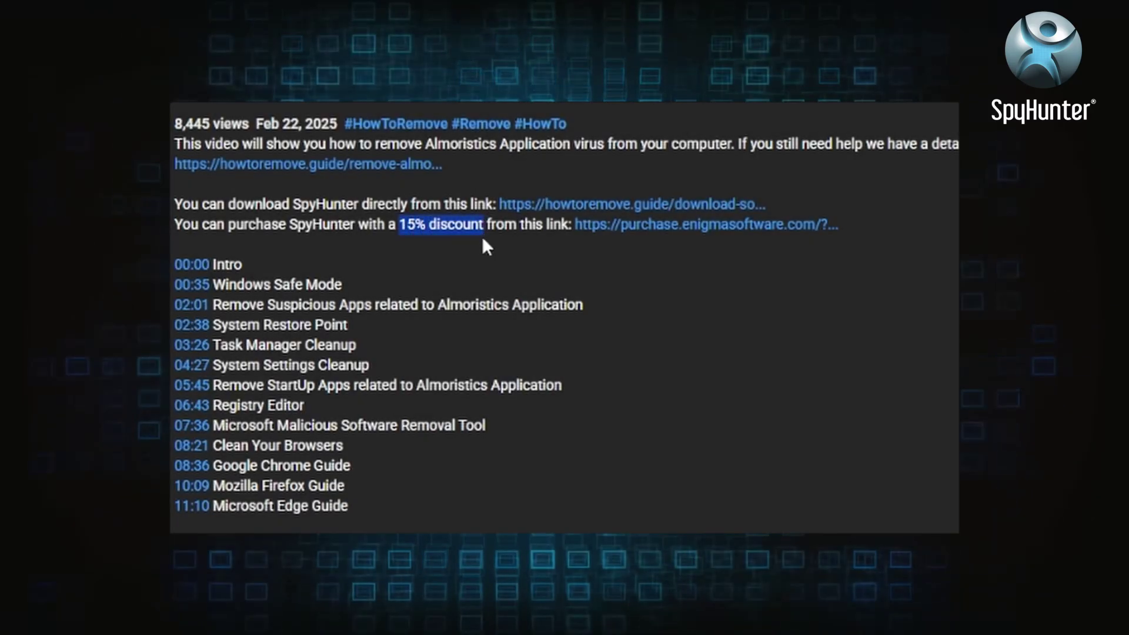
left_click(482, 240)
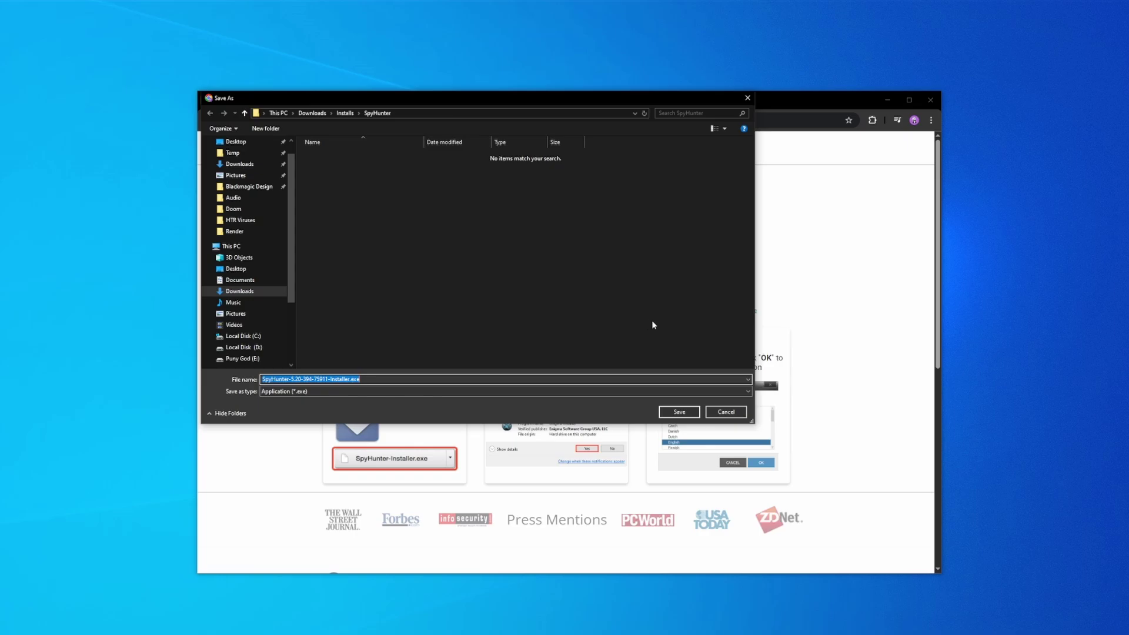
Save the SpyHunter installer to the SpyHunter downloads folder and launch it.
left_click(679, 412)
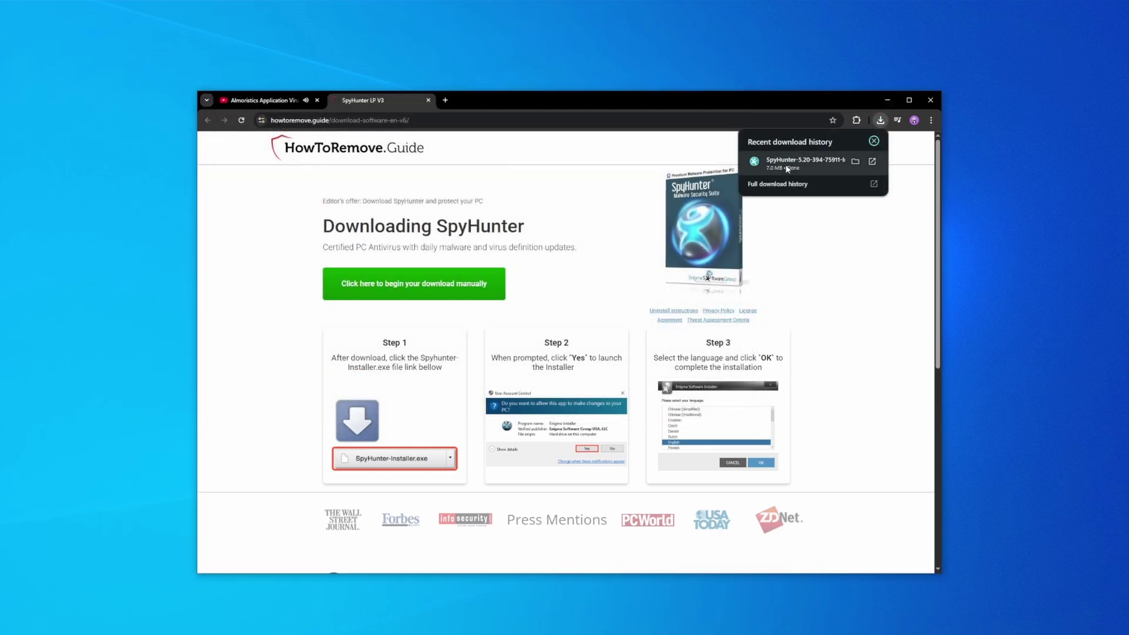
left_click(814, 162)
key("Return")
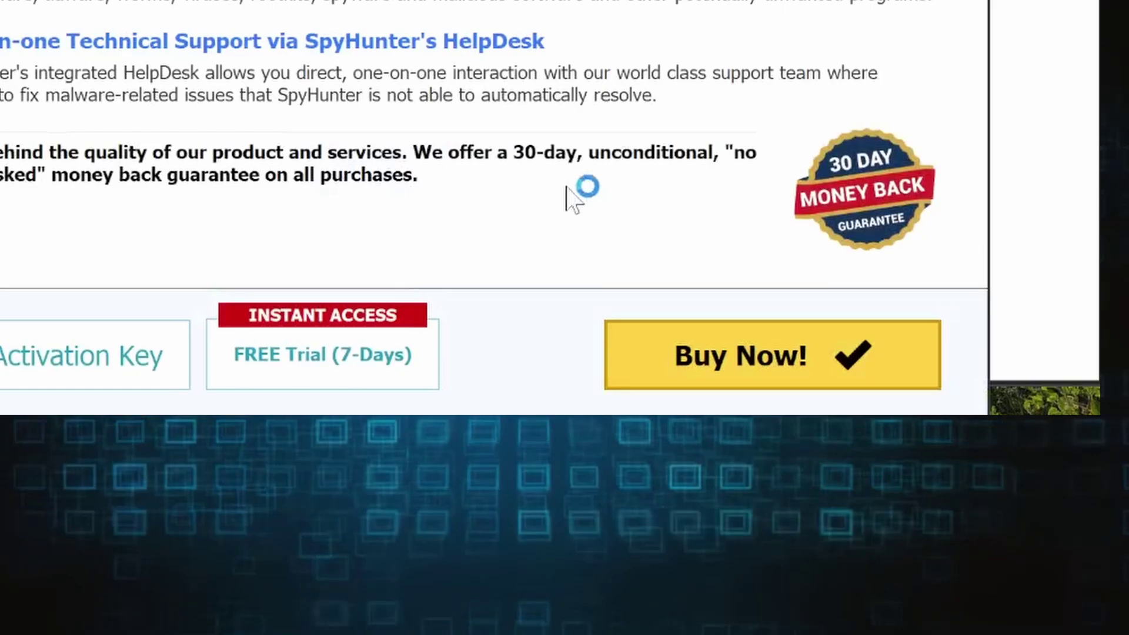
Start the 7-day free trial of SpyHunter and fill in the e-mail on its credit card form.
left_click(382, 352)
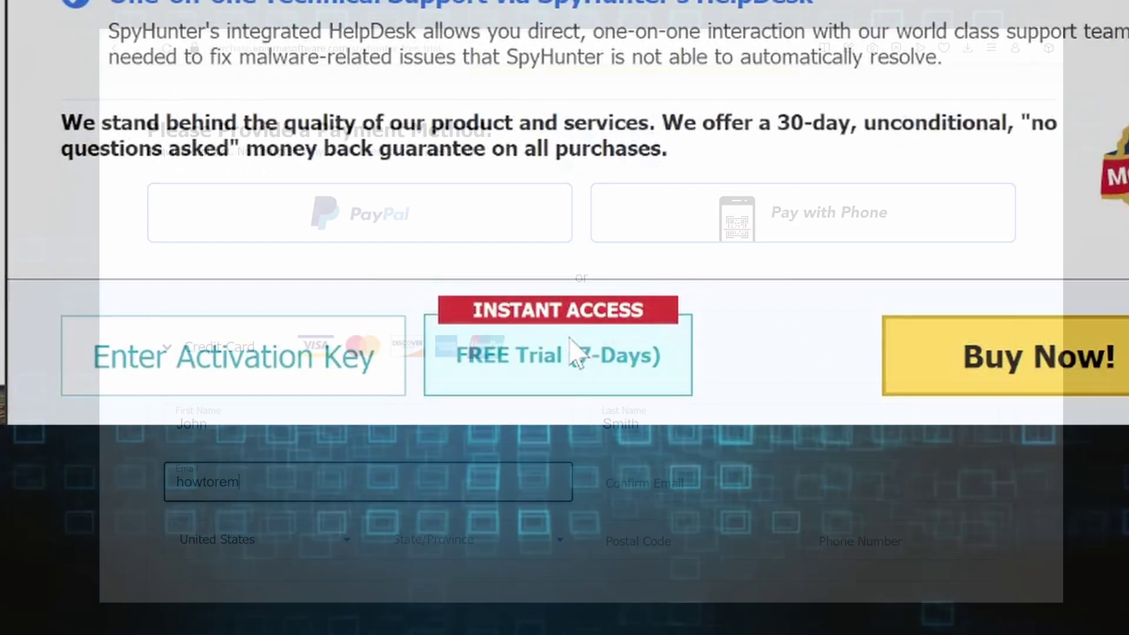
type("howtoremov")
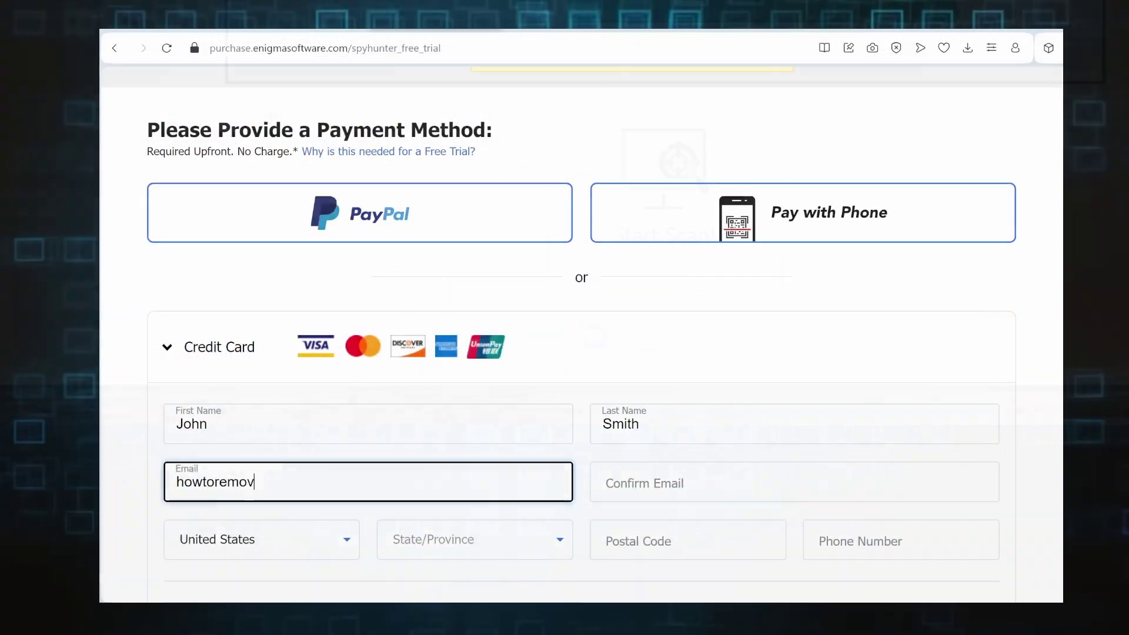
type("e.g")
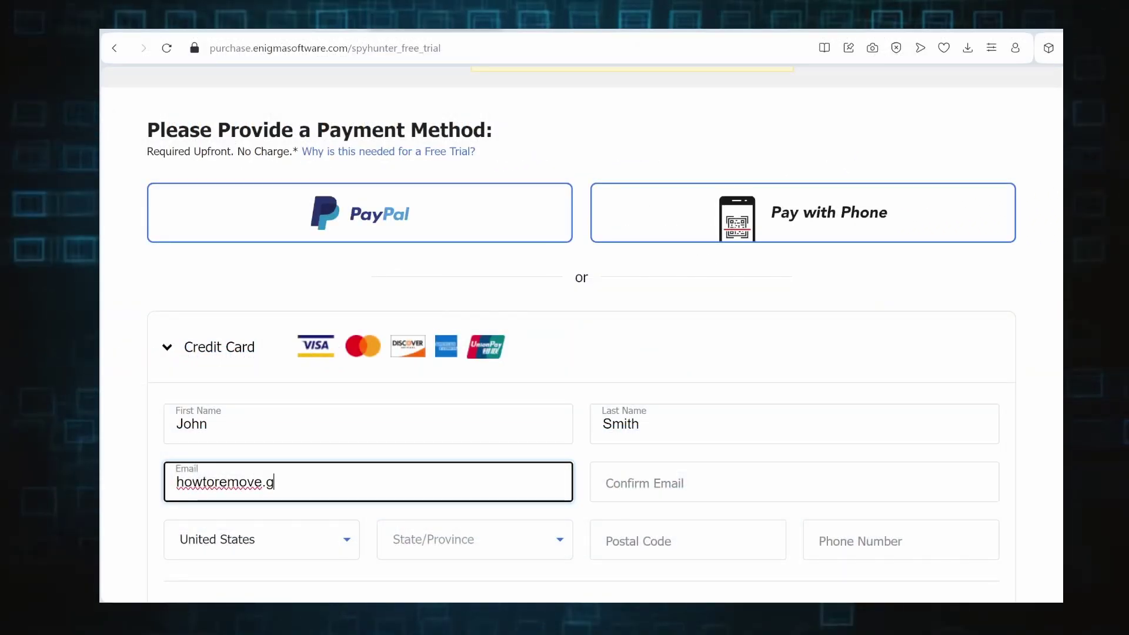
type("uide")
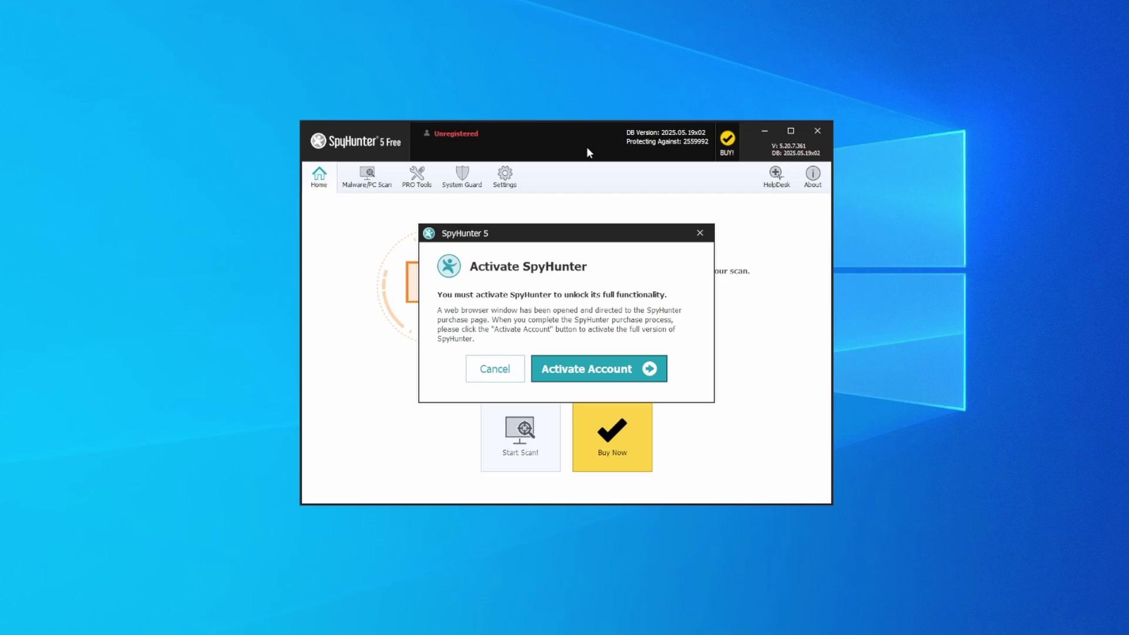
Request SpyHunter account activation and apply the promotional code HTRG15 to the SpyHunter 5 Pro purchase.
left_click(592, 371)
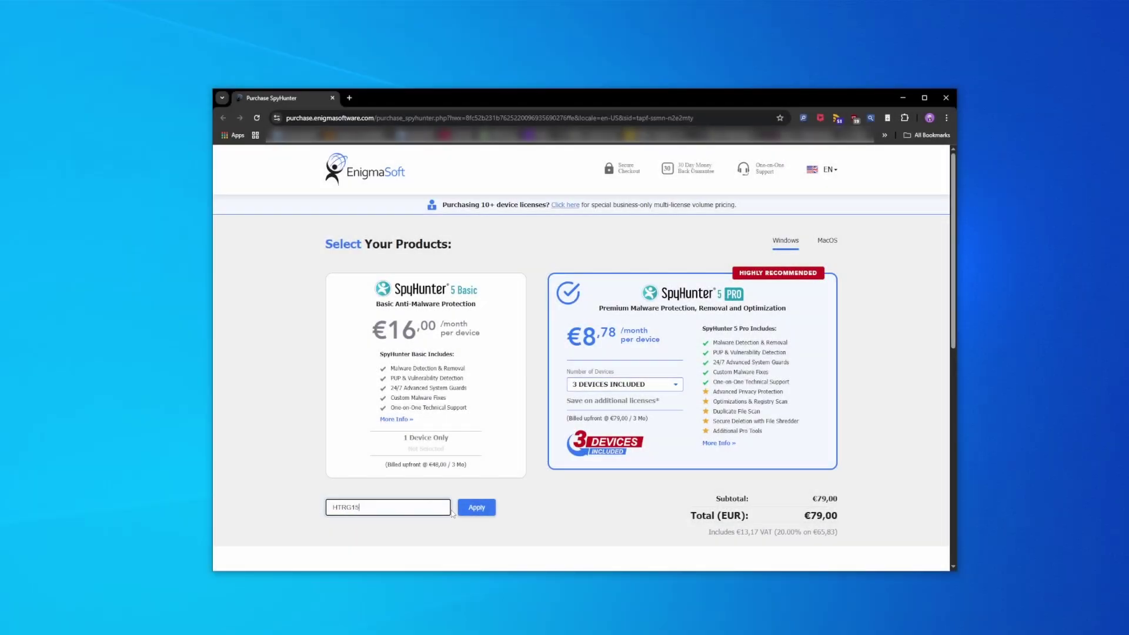
left_click(470, 508)
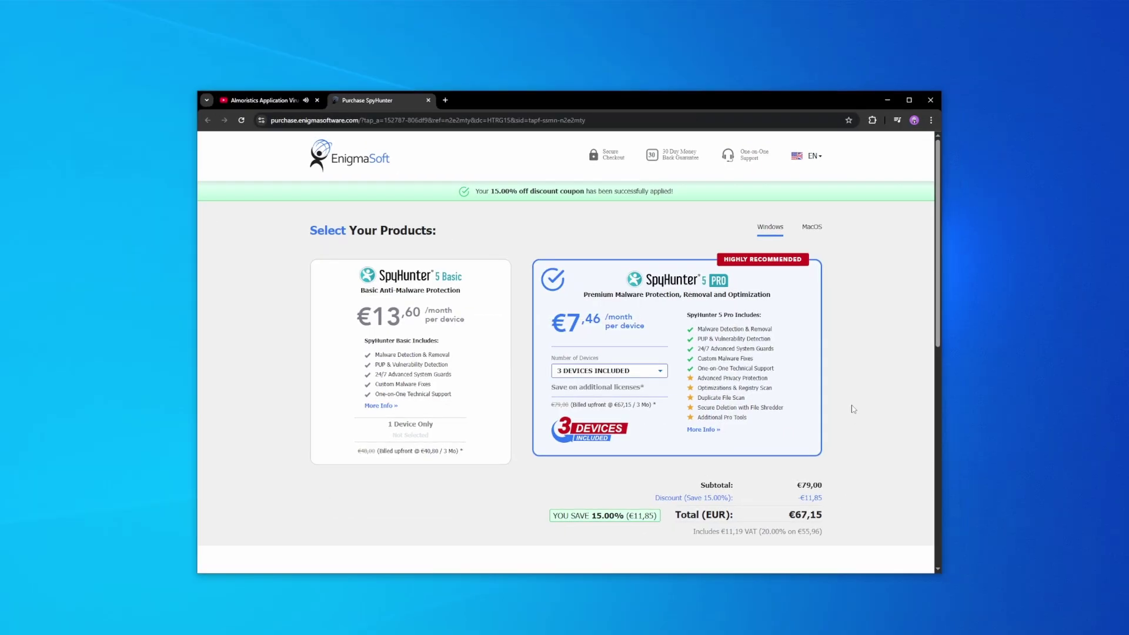
scroll(852, 405, "down", 6)
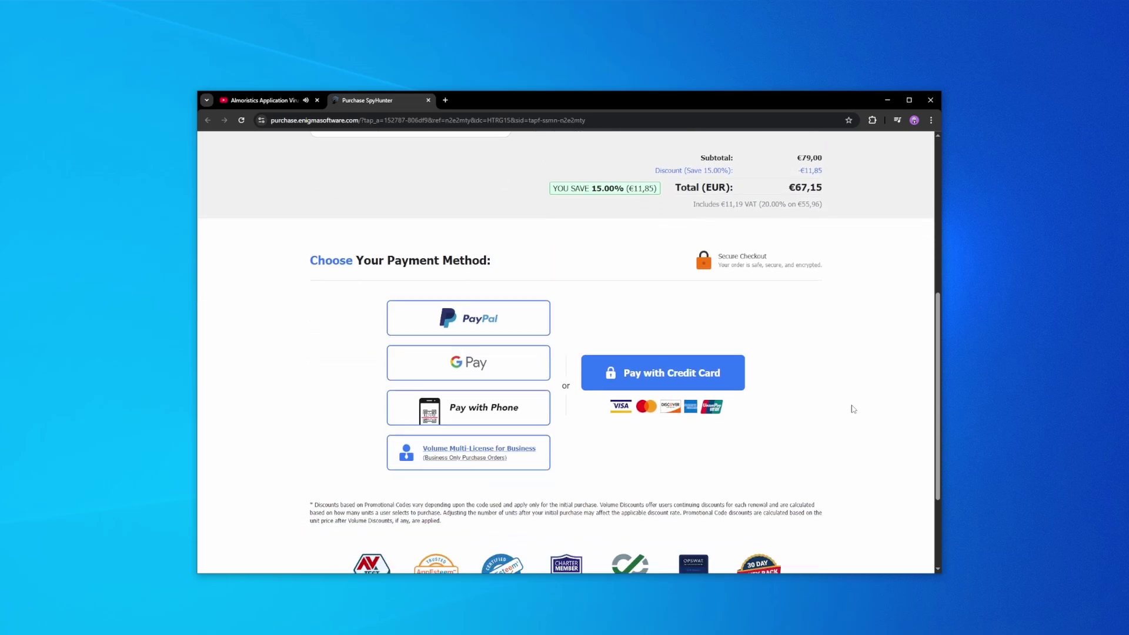
scroll(852, 406, "down", 2)
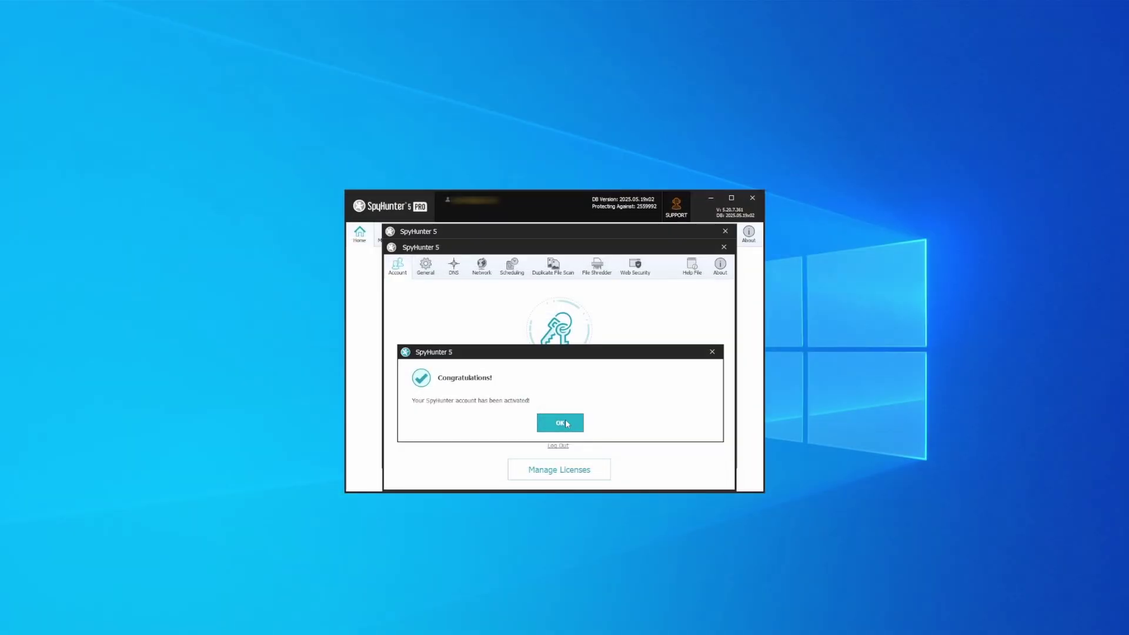
Run a SpyHunter malware scan and proceed with removing all detected objects, including unwanted programs and privacy issues.
left_click(559, 422)
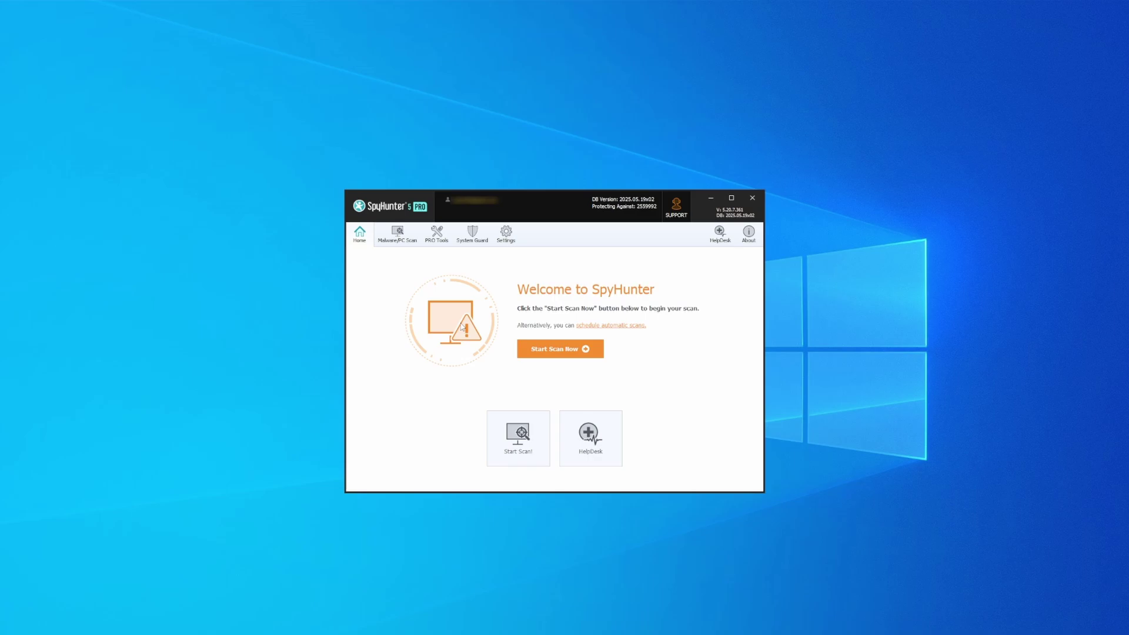
left_click(561, 350)
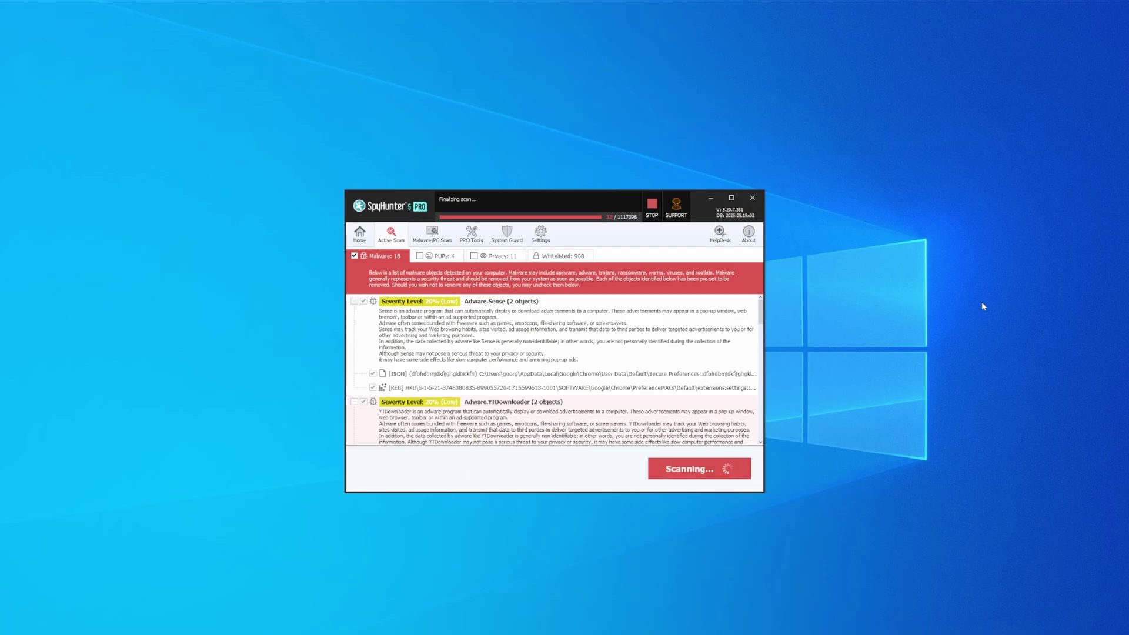
left_click(694, 474)
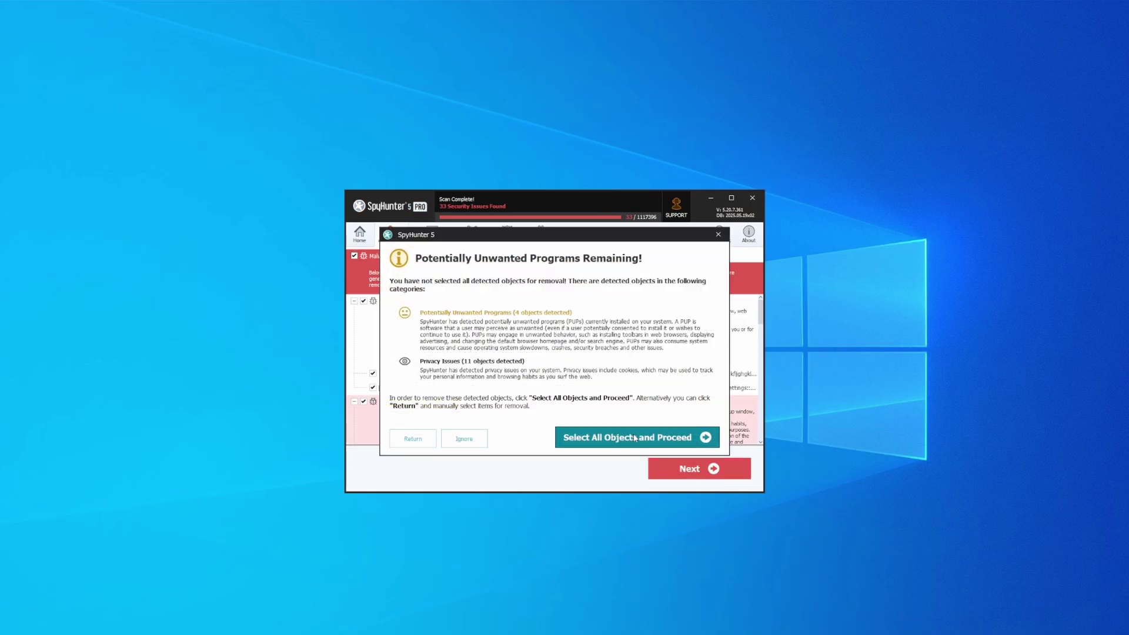
left_click(635, 438)
left_click(712, 472)
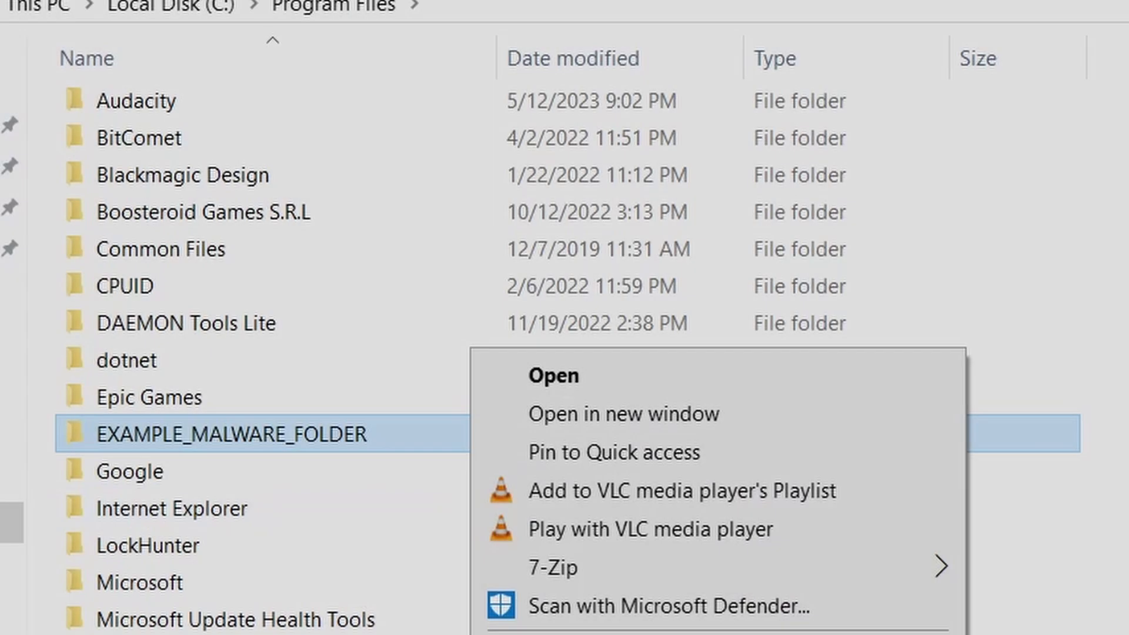
Try to delete EXAMPLE_MALWARE_FOLDER from Program Files, including a retry.
key("Escape")
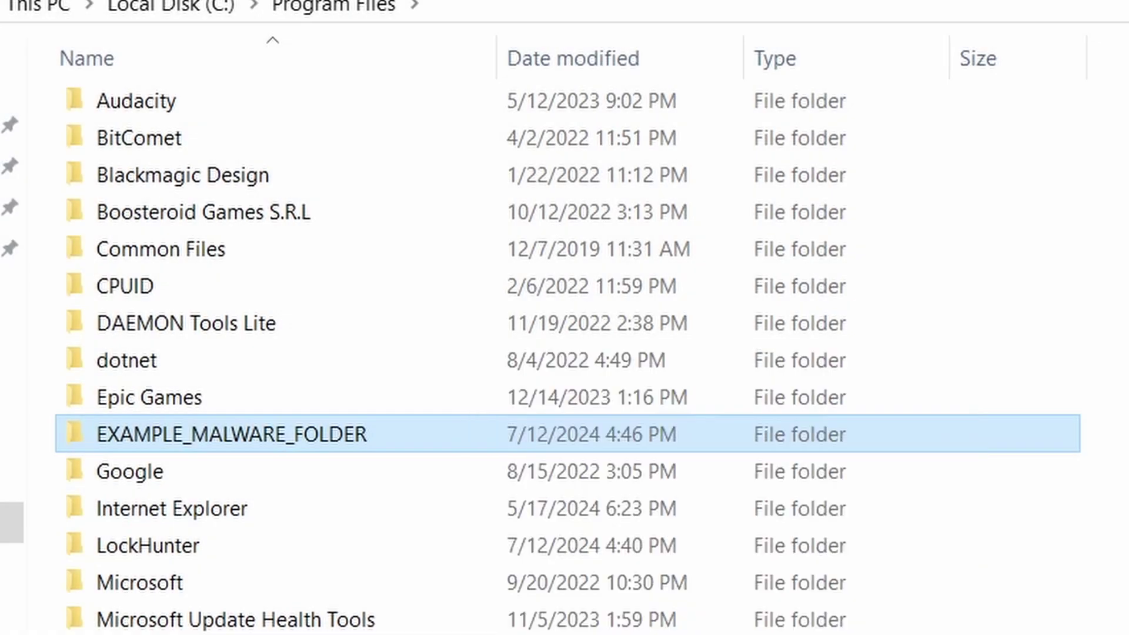
key("Delete")
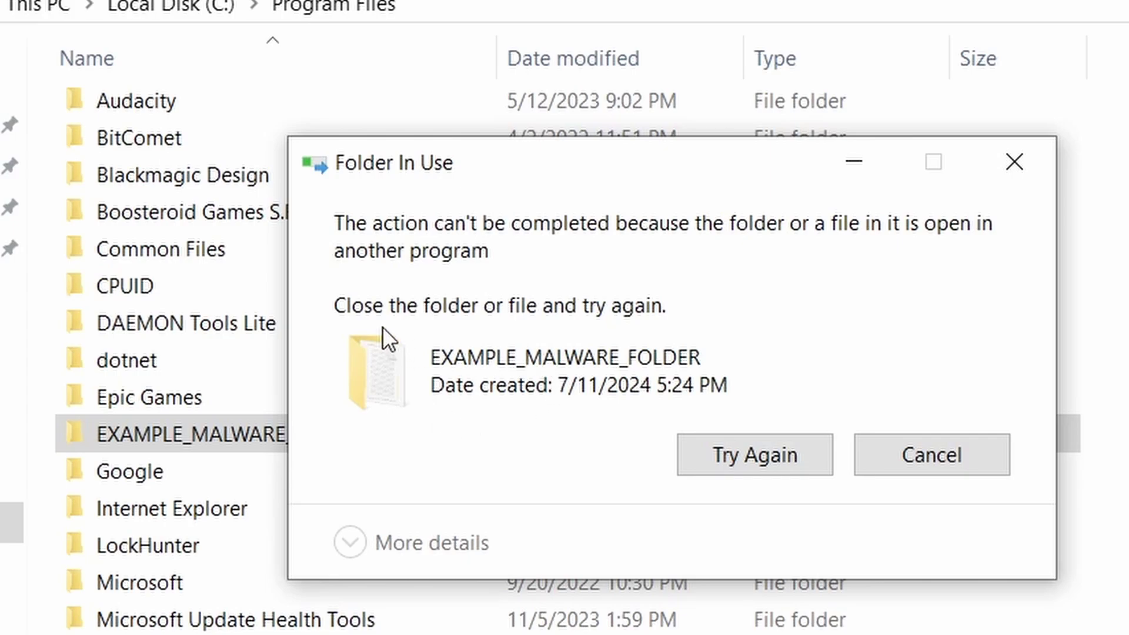
left_click(741, 460)
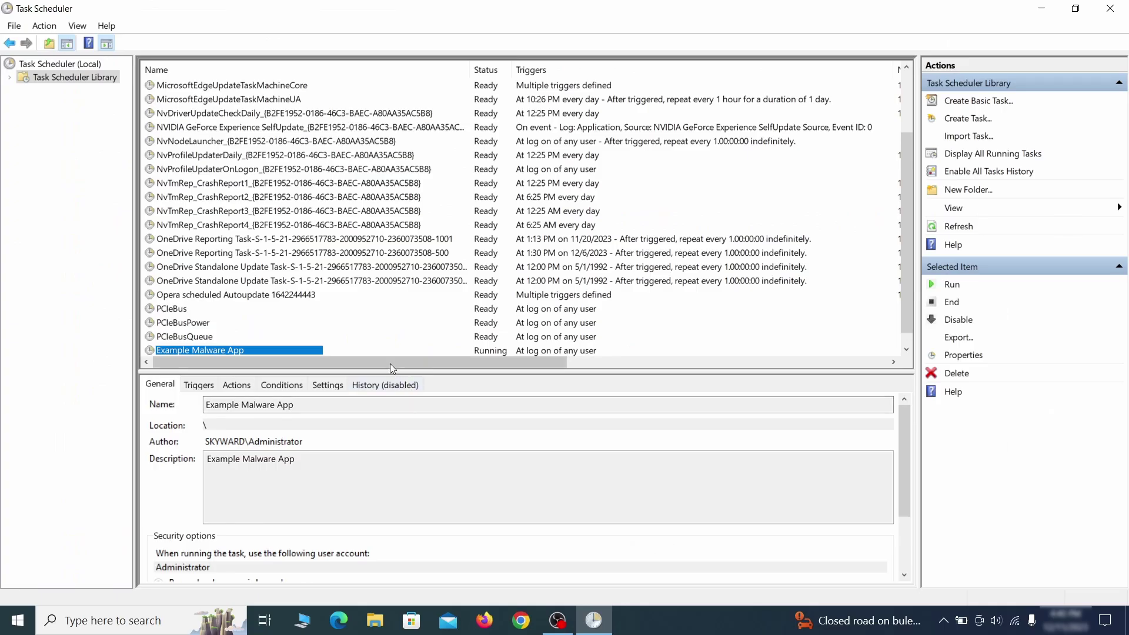
Delete the Example Malware App tasks from the Task Scheduler Library.
left_click(389, 363)
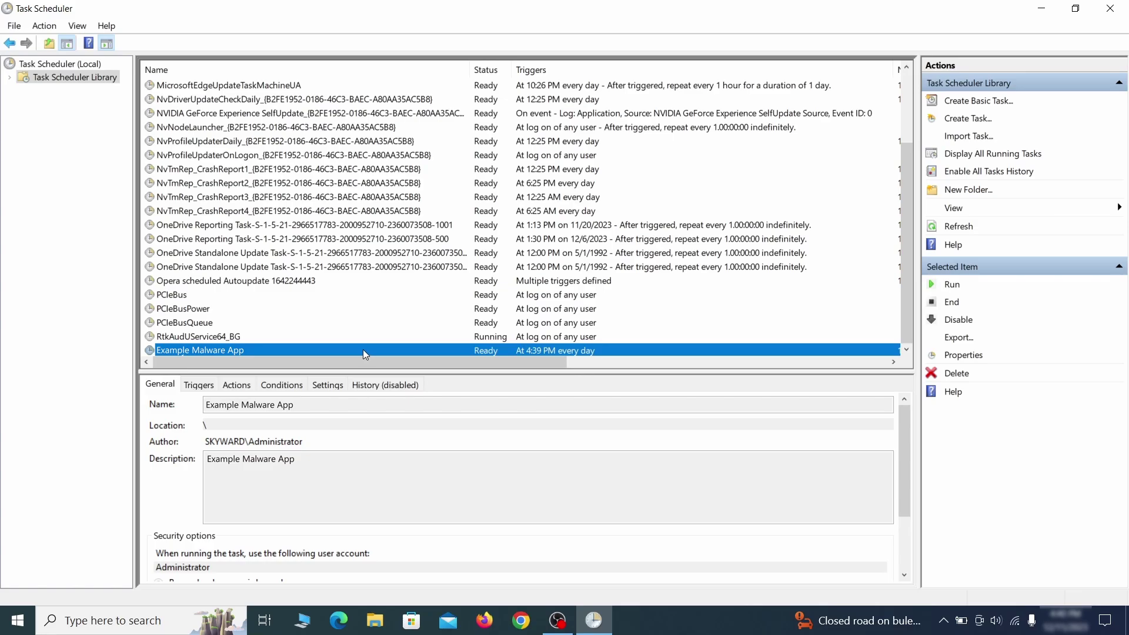
right_click(362, 350)
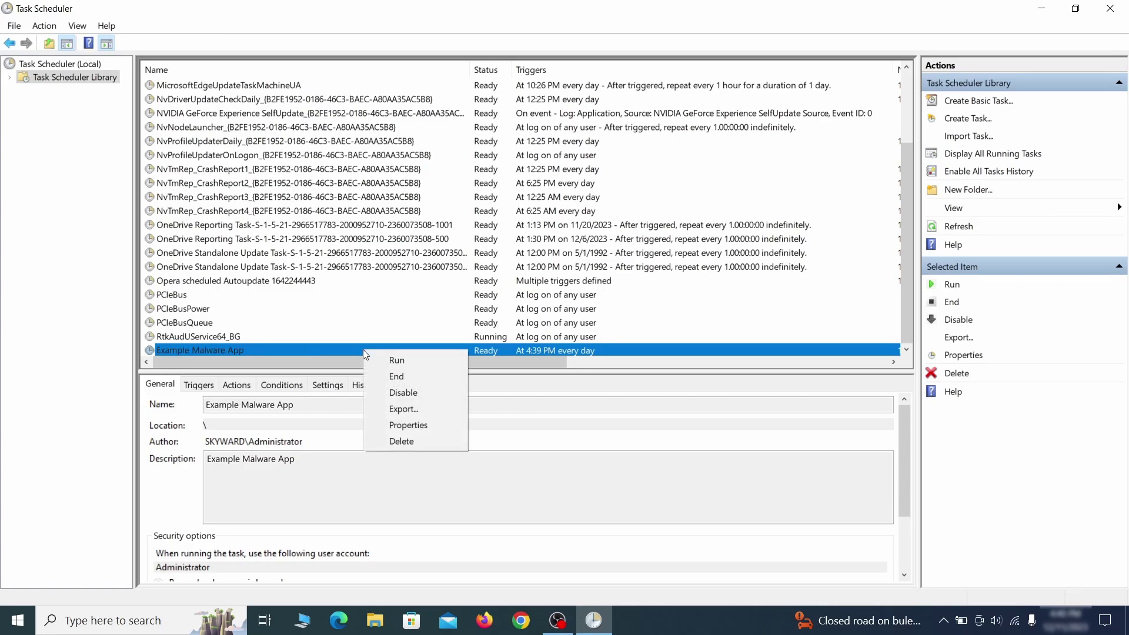
left_click(401, 440)
left_click(566, 415)
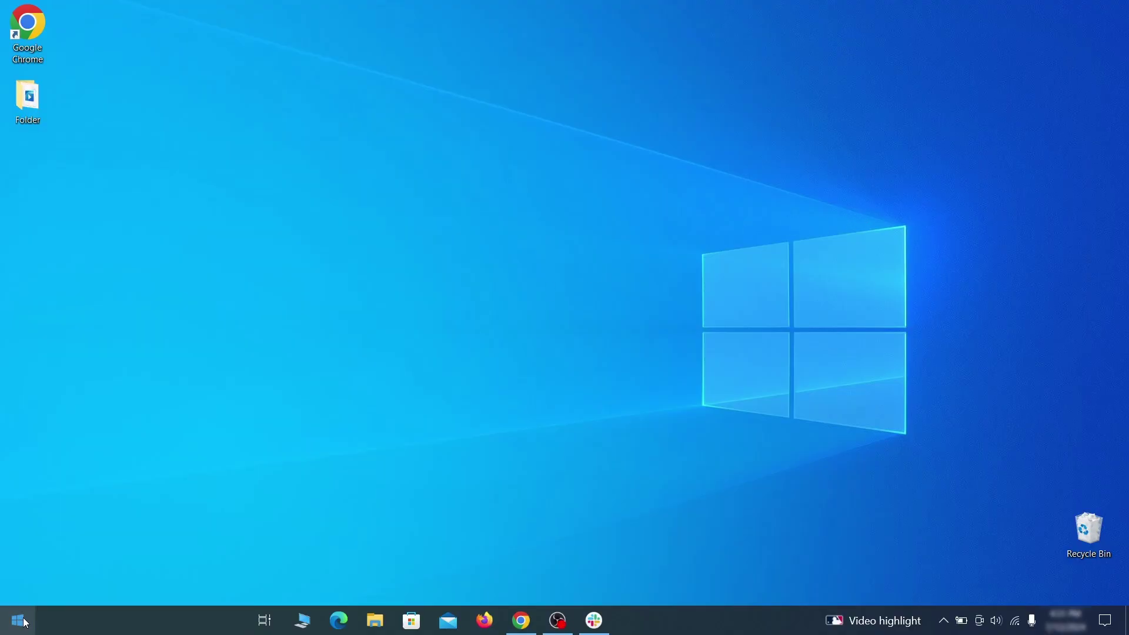
Set File Explorer Options to show hidden files, folders, and drives.
left_click(18, 620)
type("folder options")
key("Return")
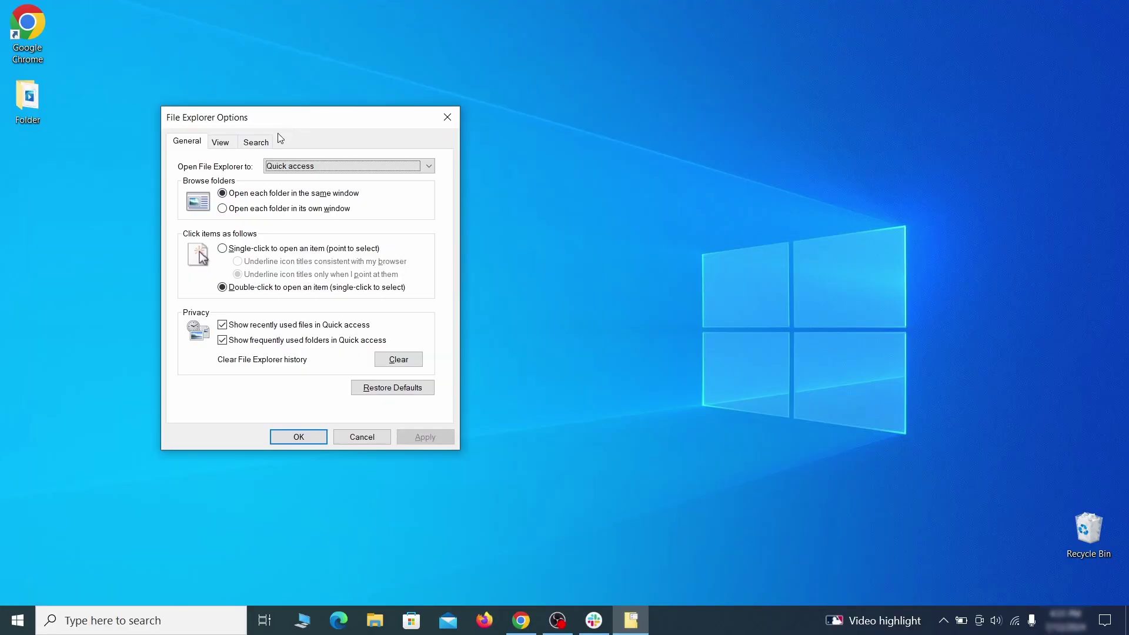
left_click(221, 142)
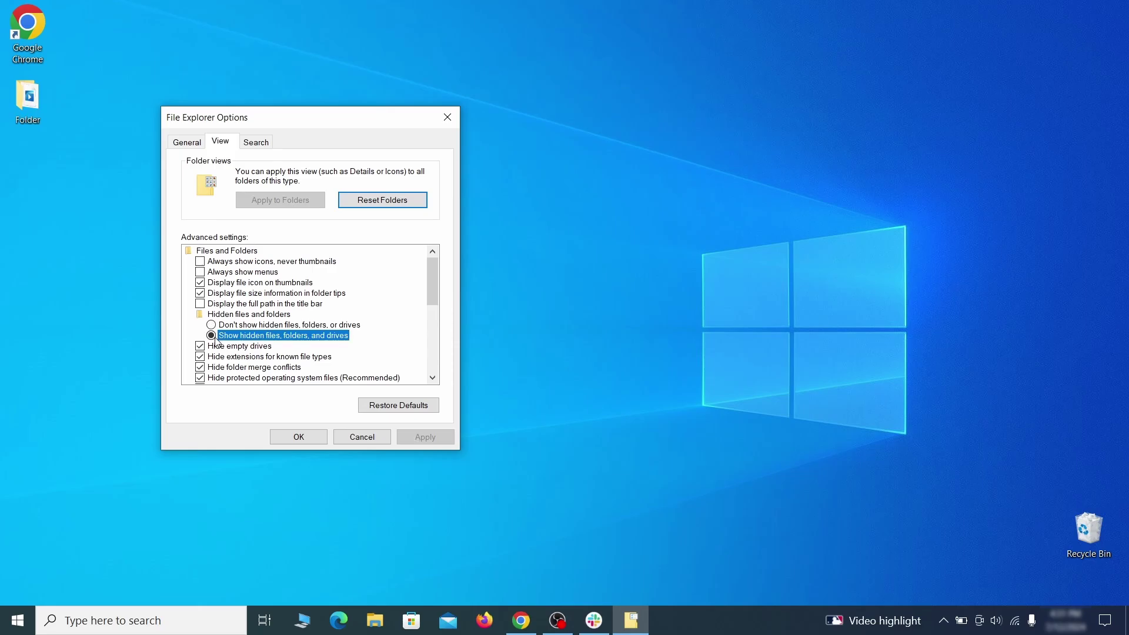
left_click(299, 437)
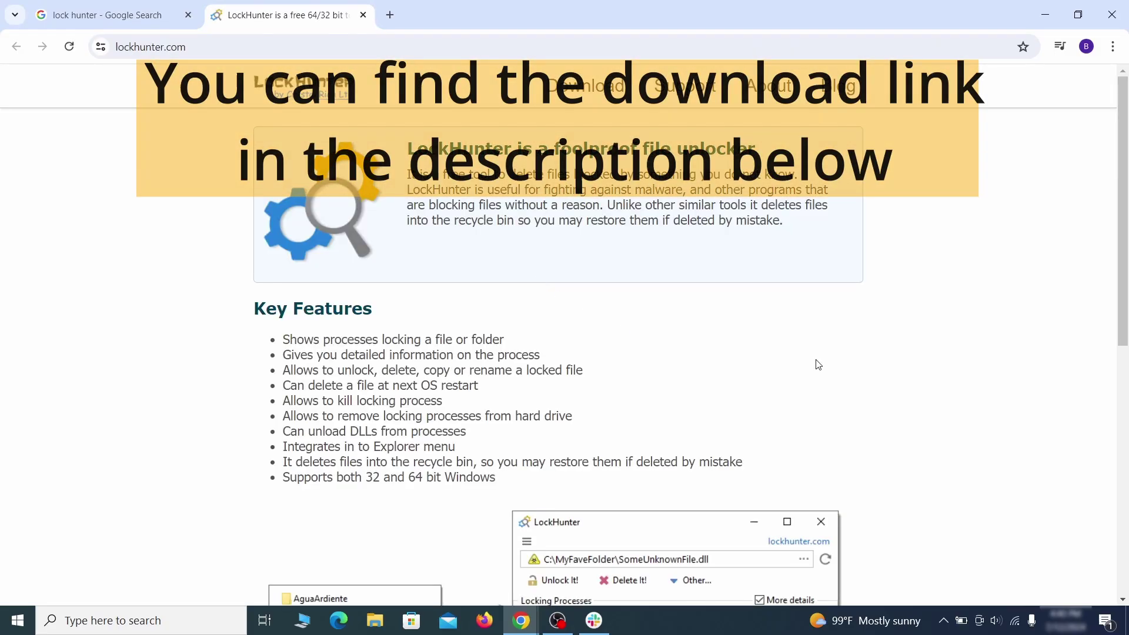
Download LockHunter from lockhunter.com and install it with lockhuntersetup_3-4-3.
scroll(818, 364, "down", 8)
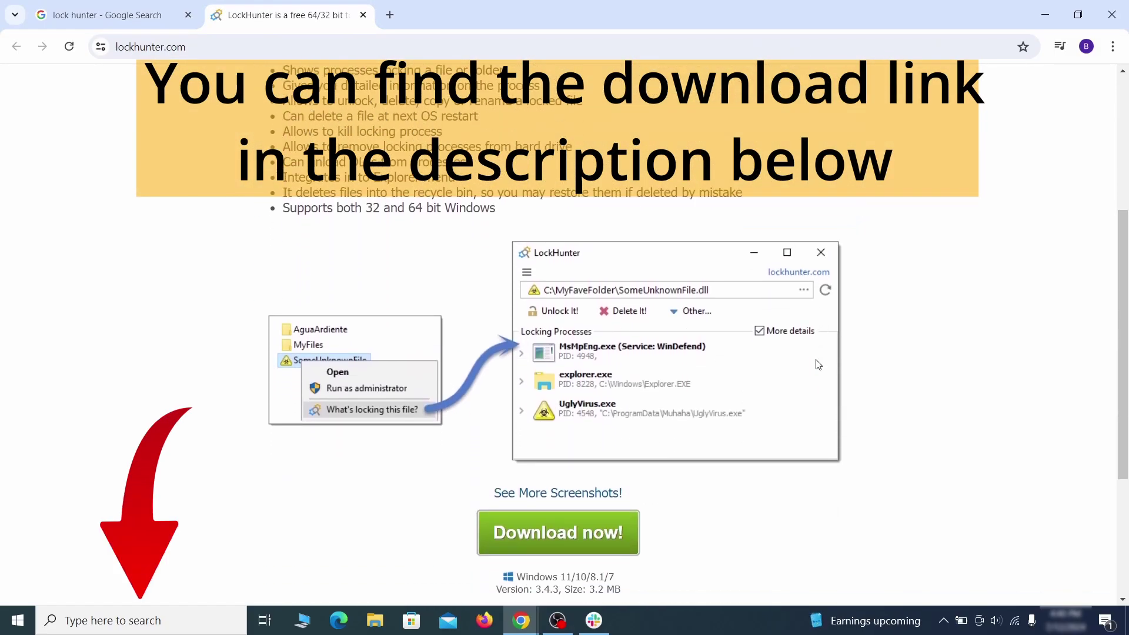
left_click(608, 359)
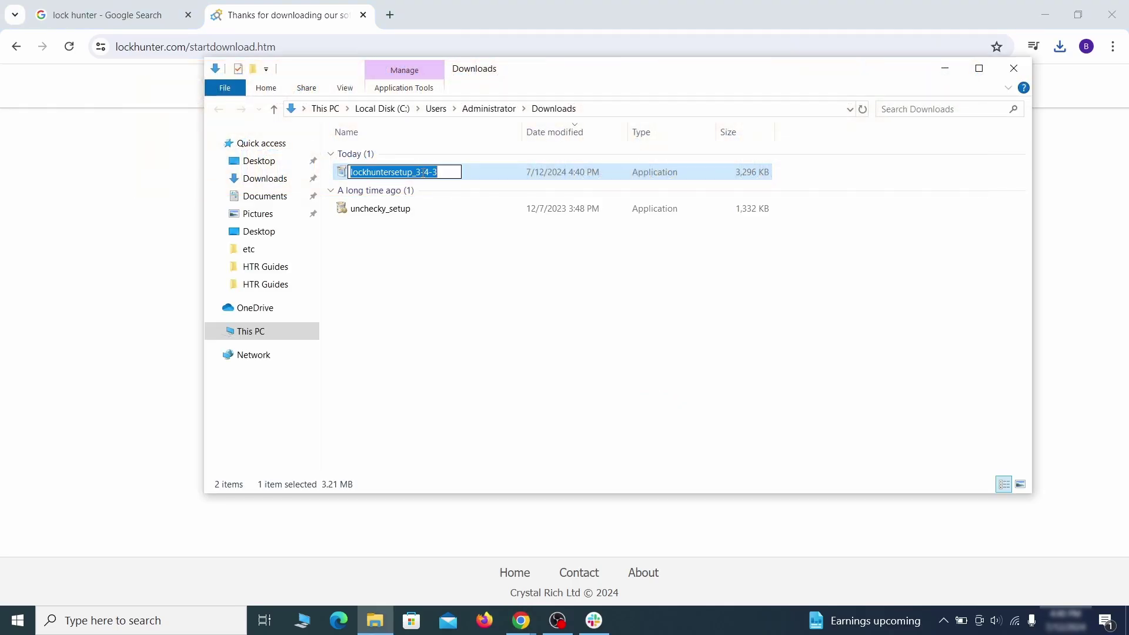
double_click(484, 177)
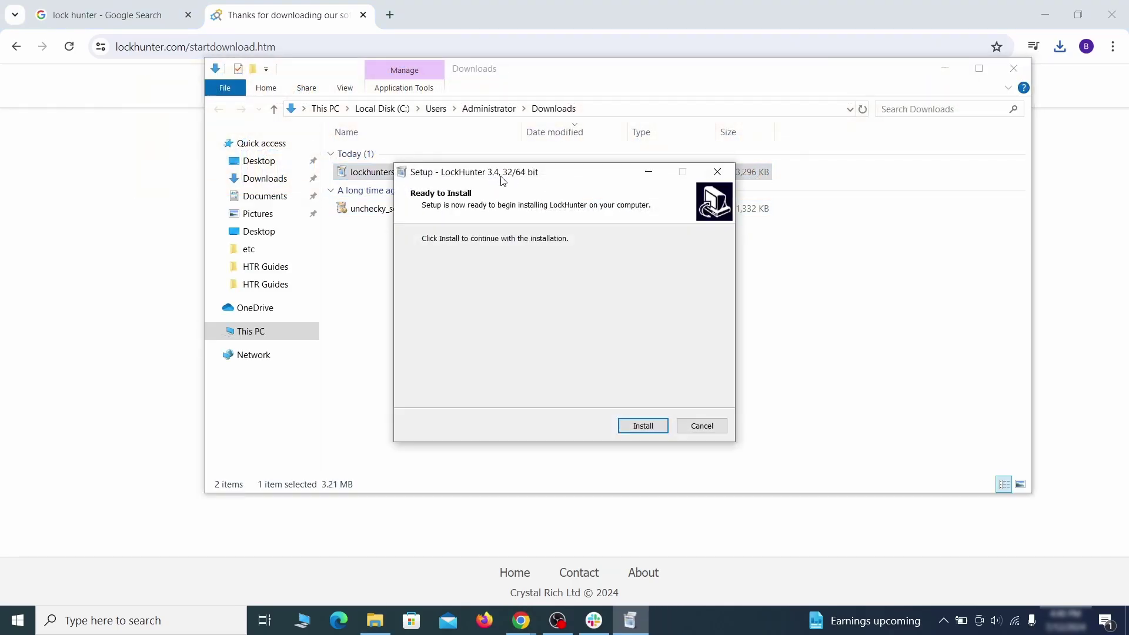
left_click(643, 429)
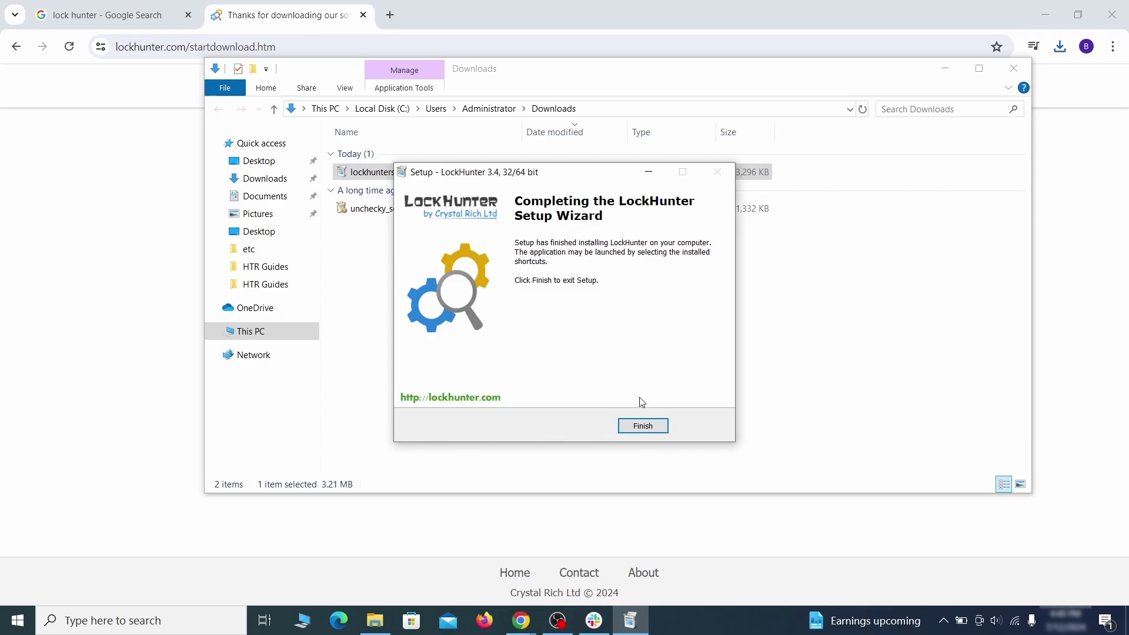
left_click(643, 427)
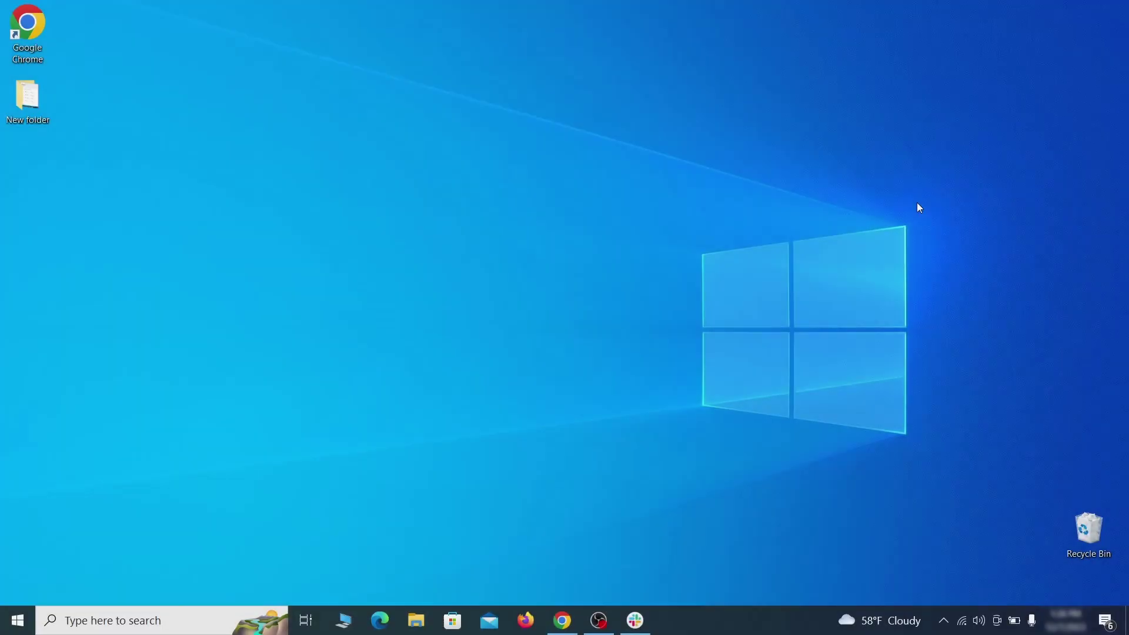
Search Windows for "apps & features" and open that settings page.
key("super")
type("apps ")
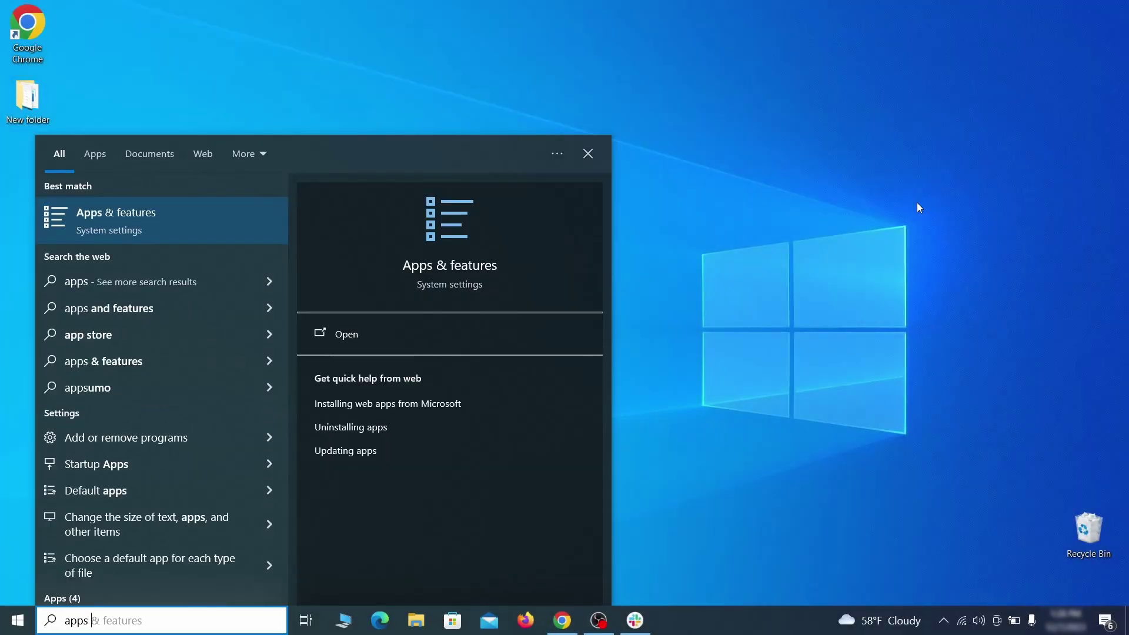
type("& features")
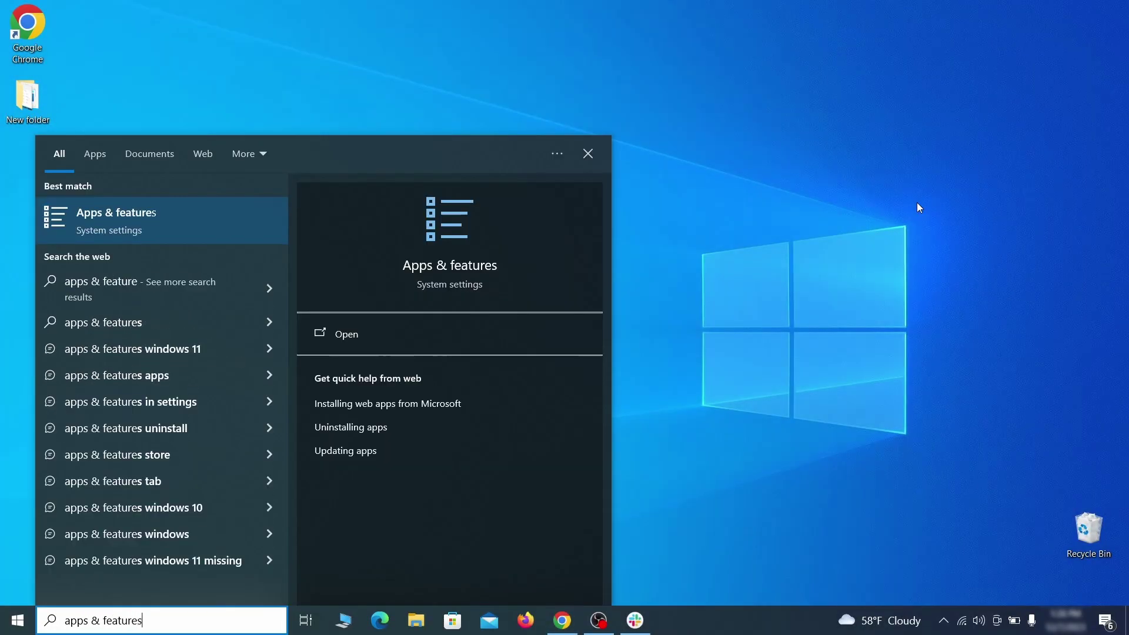
key("Return")
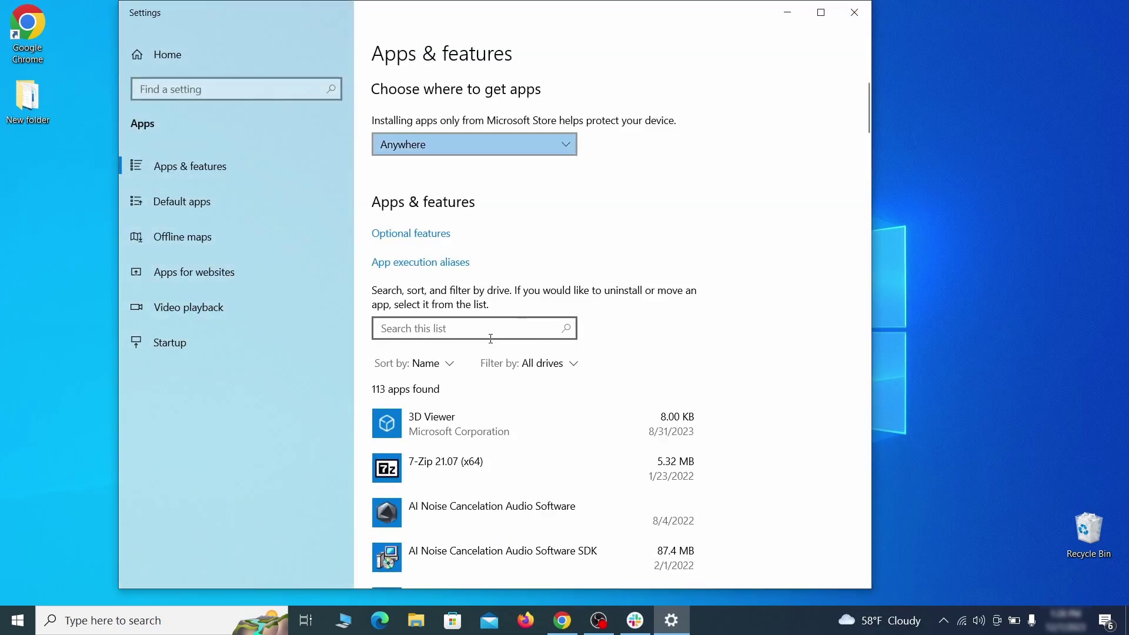
Sort the installed apps list by install date.
left_click(445, 364)
left_click(434, 441)
scroll(745, 320, "down", 1)
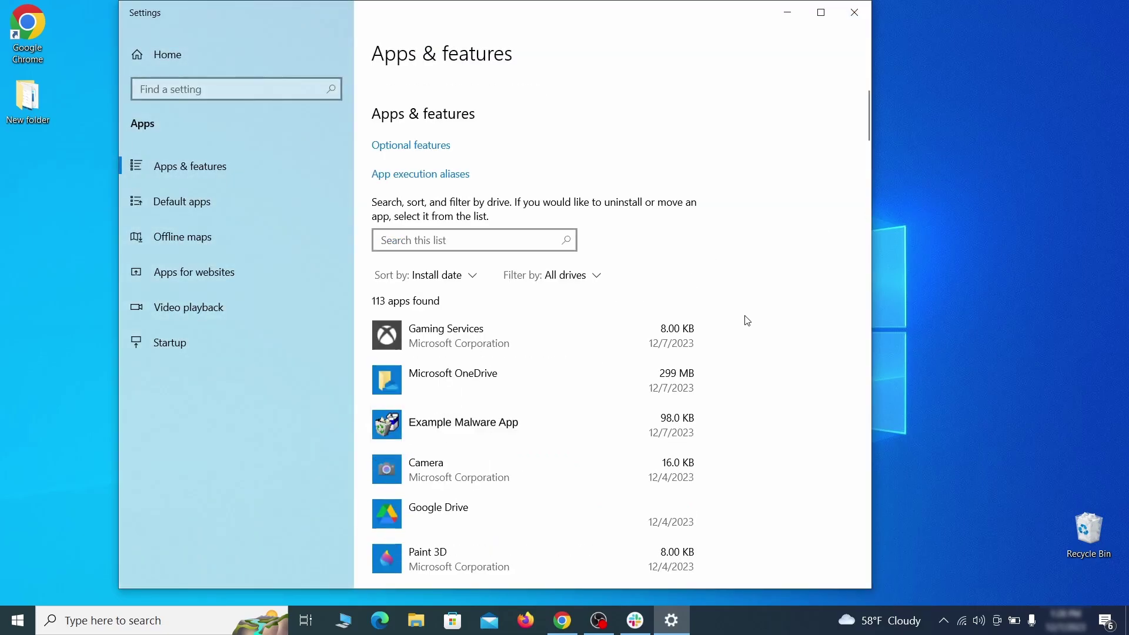
Uninstall Example Malware App, finish its uninstall wizard and close Settings.
left_click(575, 419)
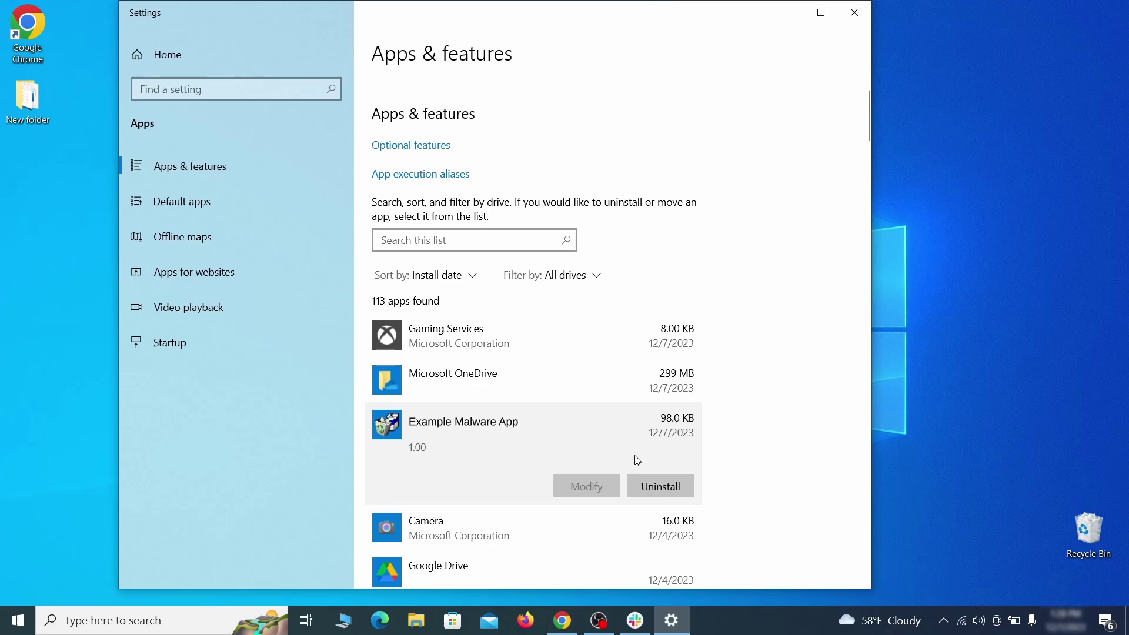
left_click(676, 487)
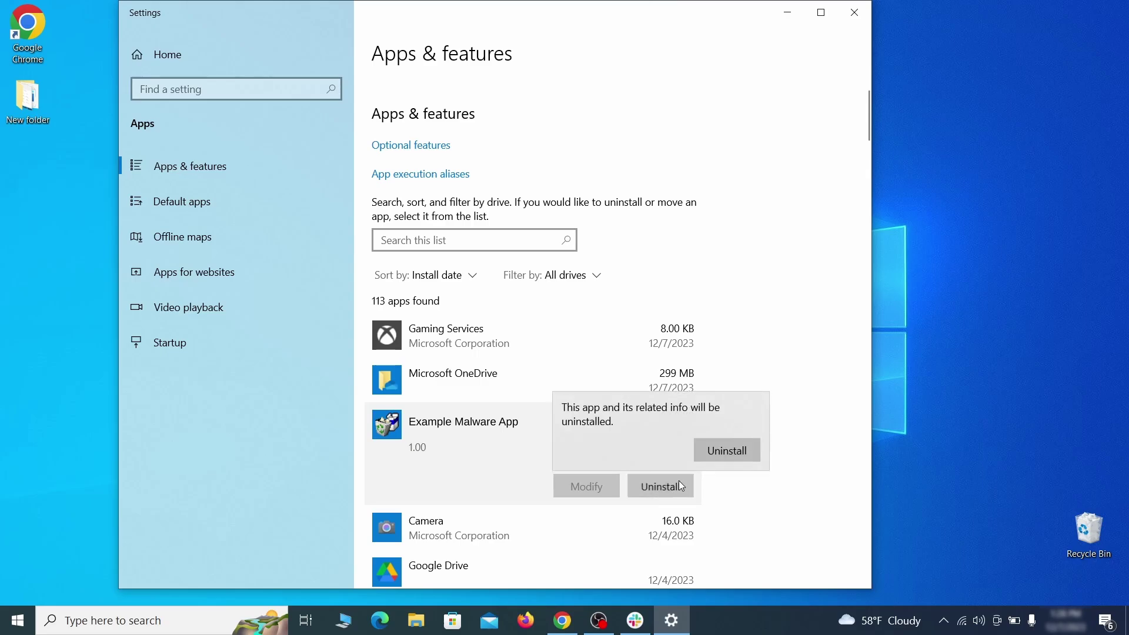
left_click(725, 450)
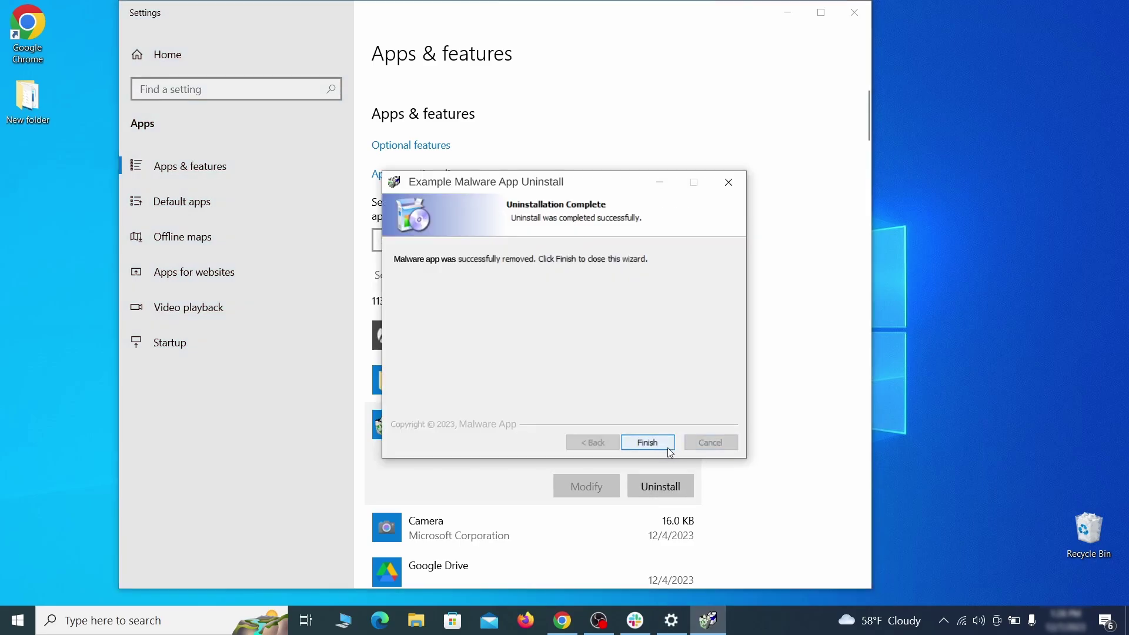
left_click(647, 442)
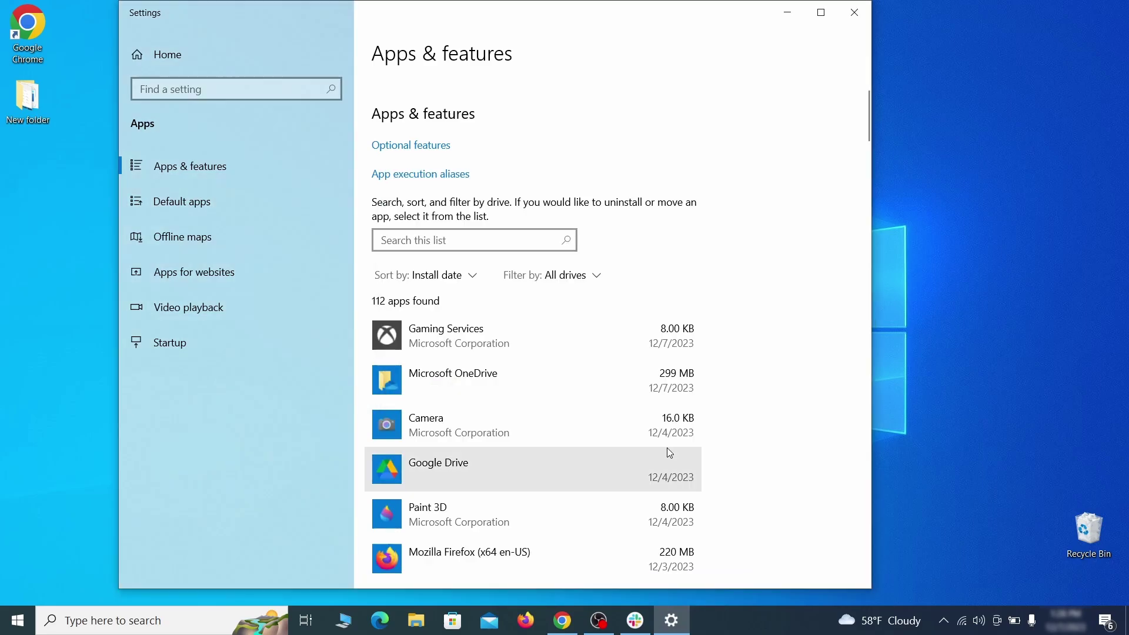
left_click(867, 21)
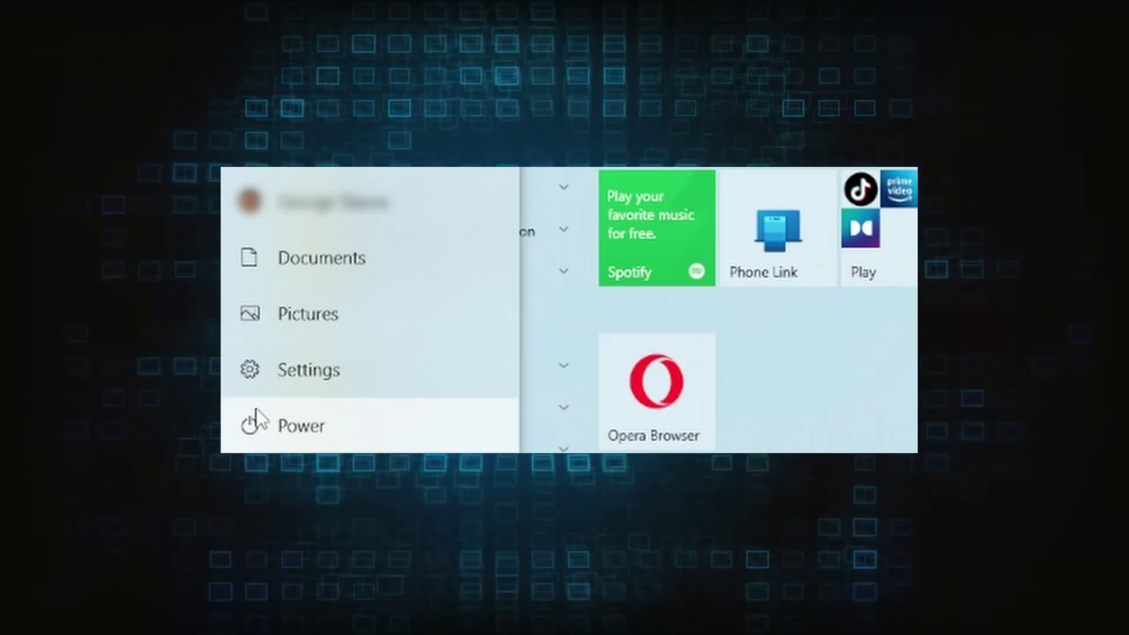
Expand Task Manager to the detailed view and sort the processes by CPU and by memory usage.
left_click(258, 411)
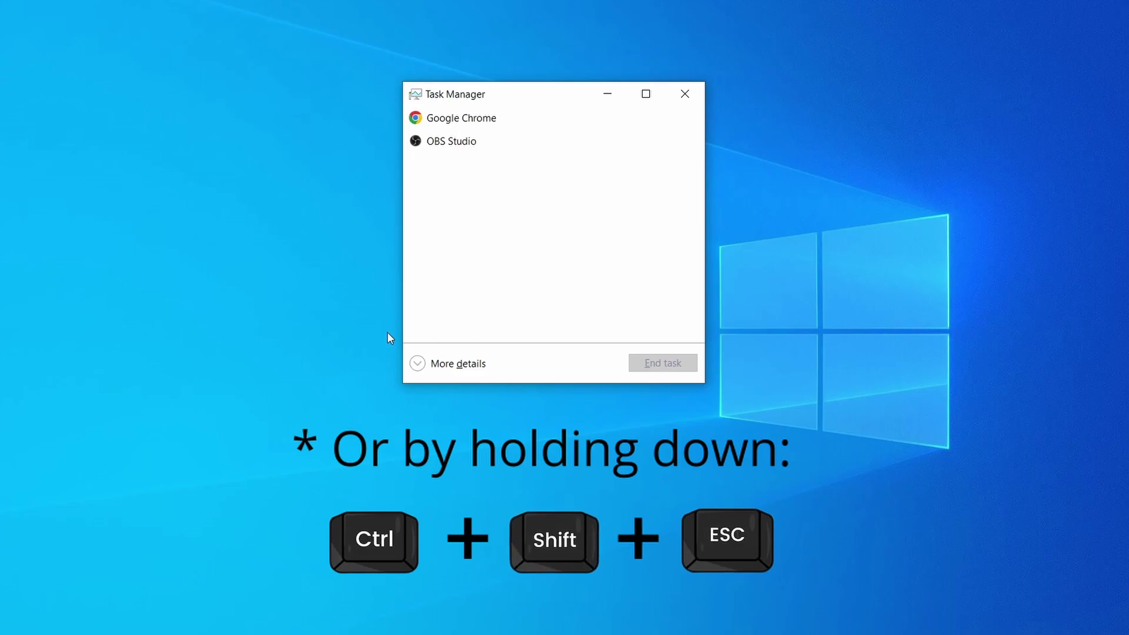
left_click(418, 365)
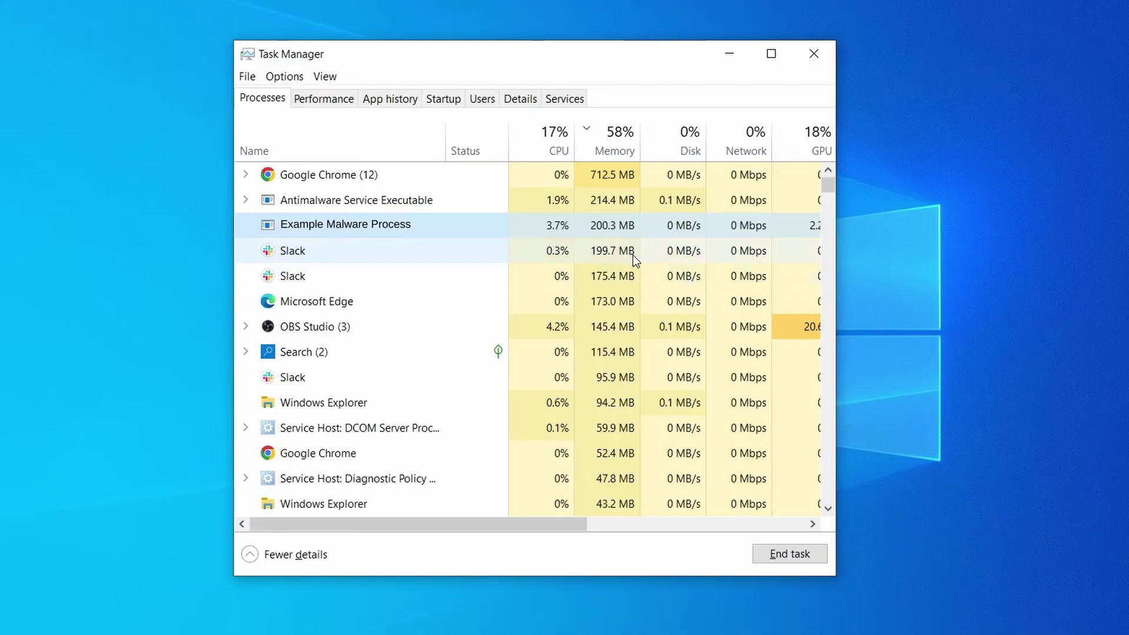
left_click(599, 148)
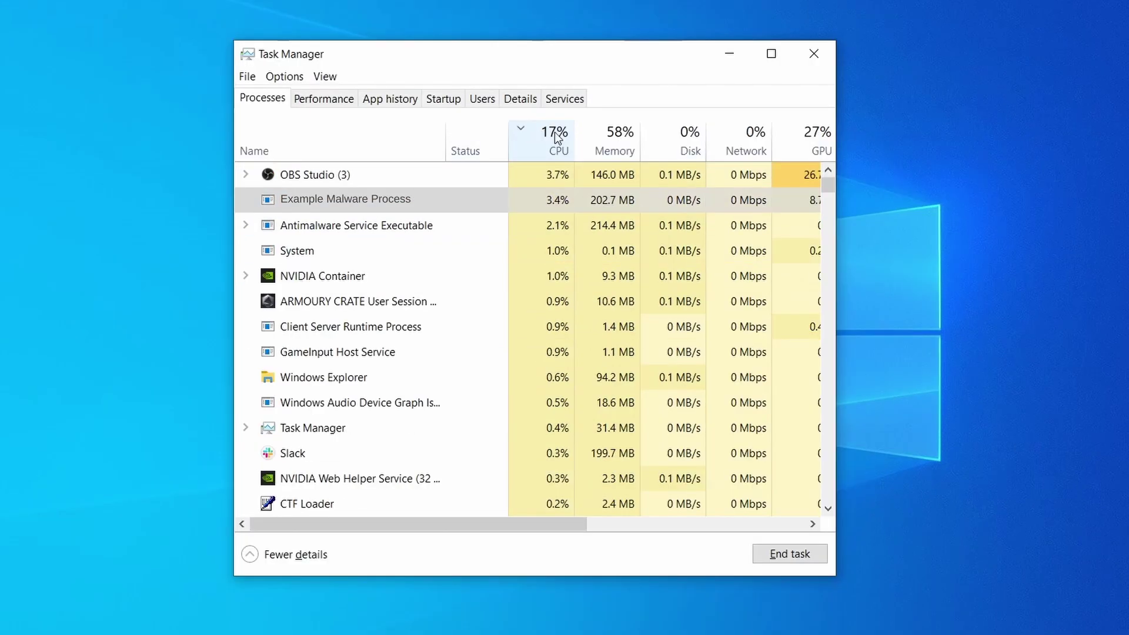
left_click(615, 138)
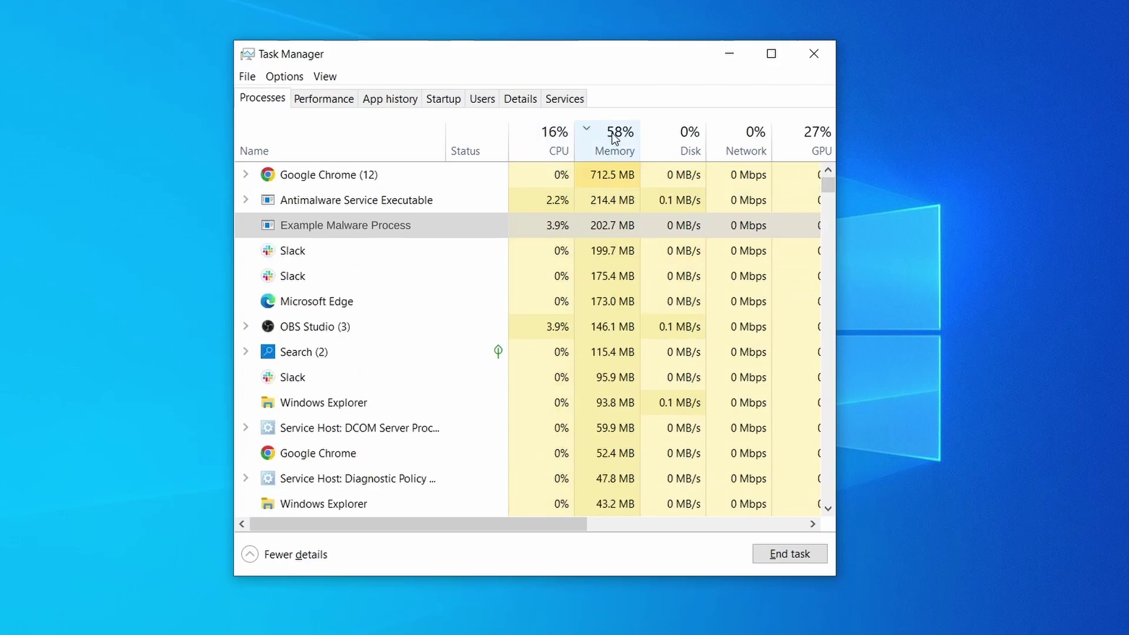
Open the file location of Example Malware Process and delete all files in its folder.
right_click(538, 225)
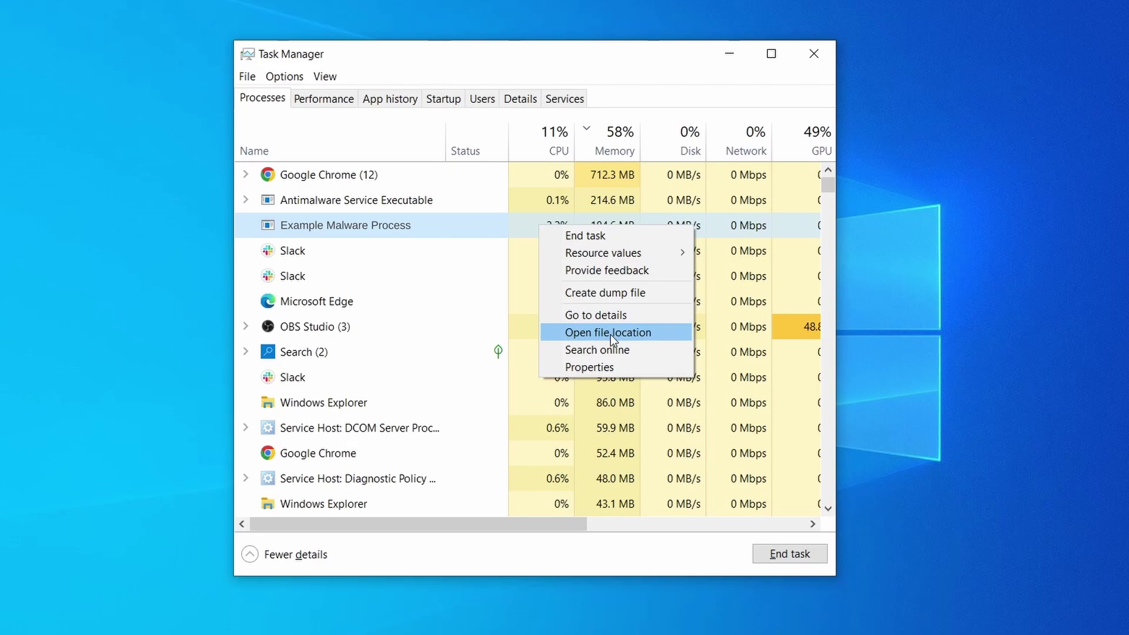
left_click(610, 333)
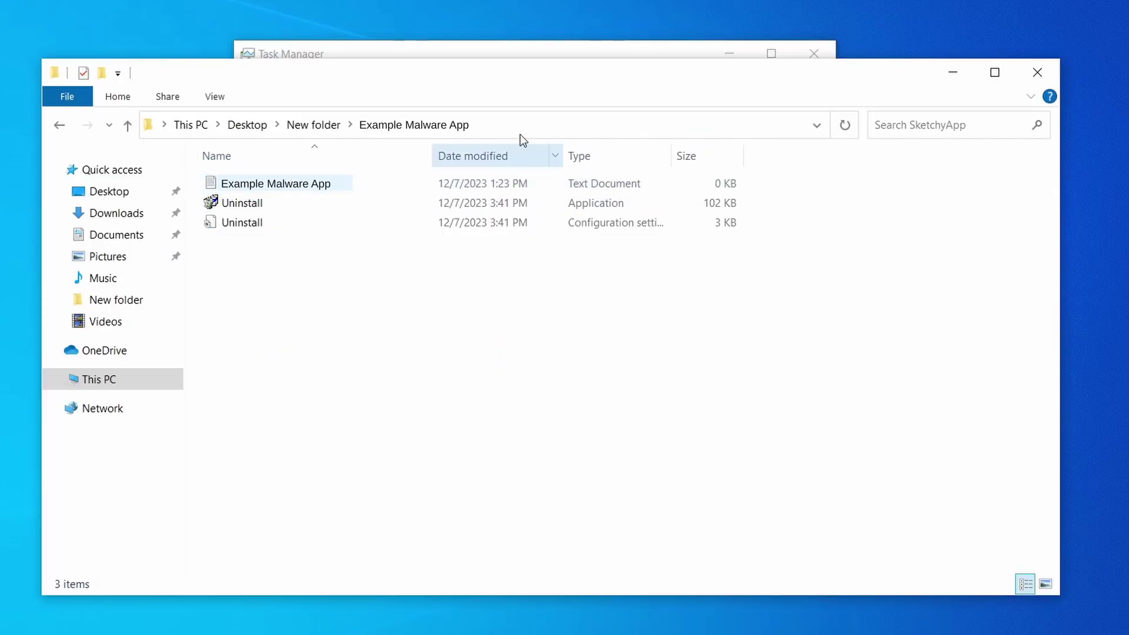
key("ctrl+a")
right_click(391, 182)
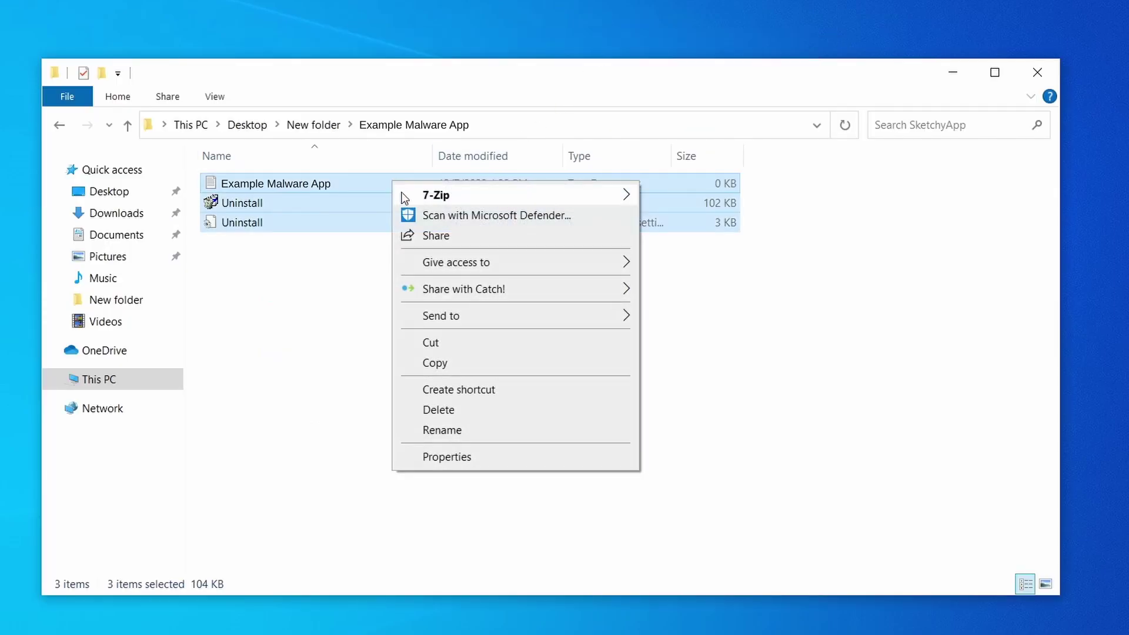
left_click(488, 409)
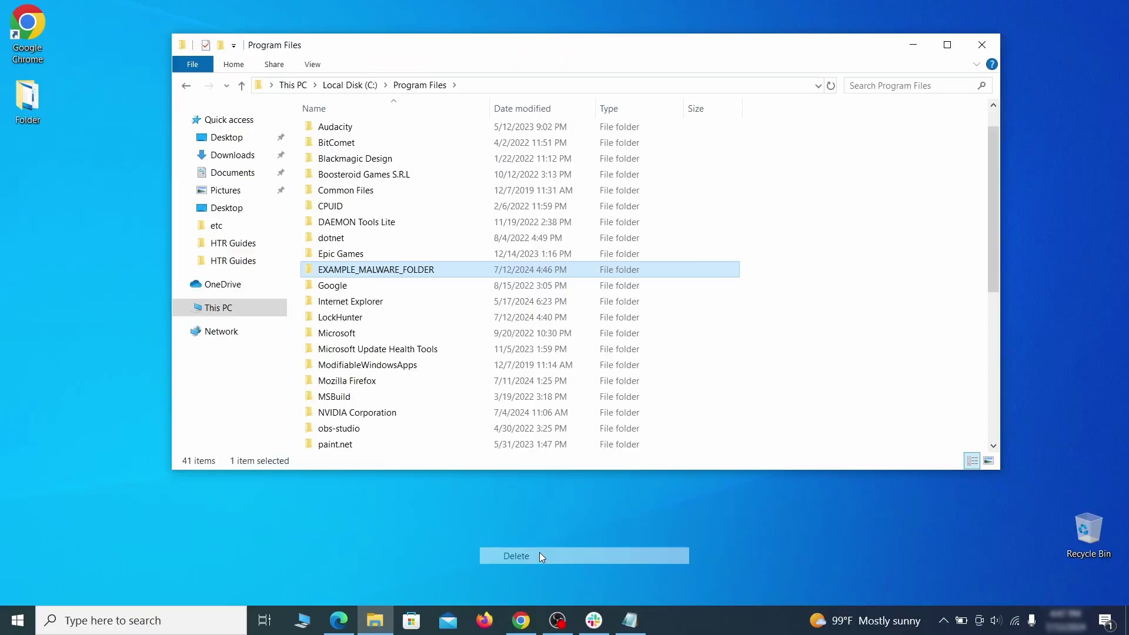
Check what is locking EXAMPLE_MALWARE_FOLDER in Program Files with LockHunter and delete the folder from there.
right_click(482, 274)
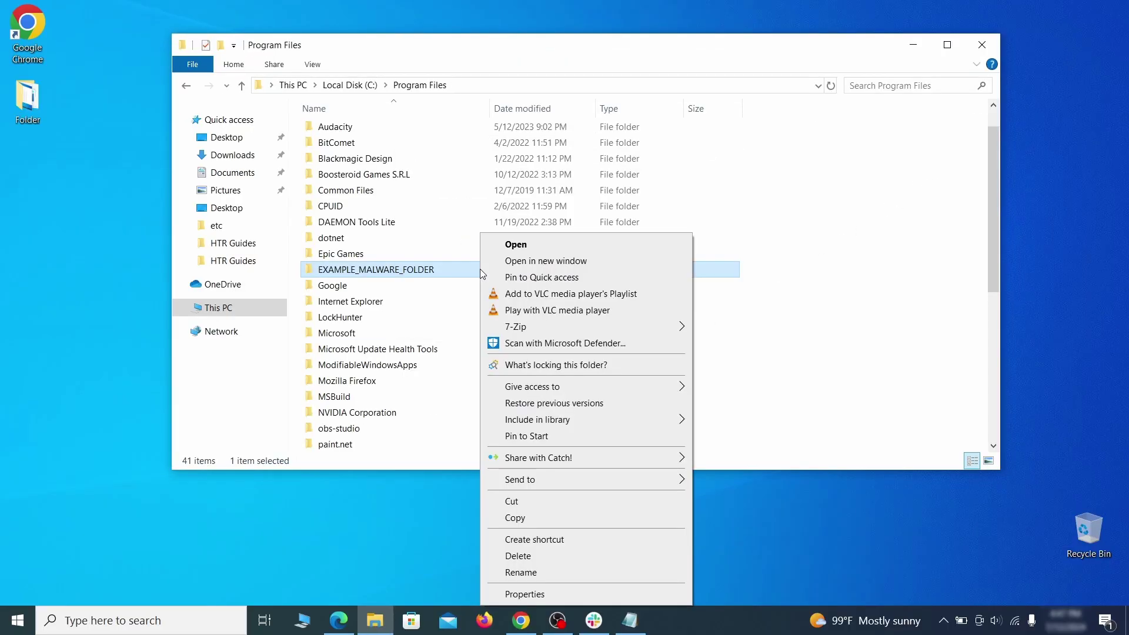
left_click(548, 365)
left_click(494, 147)
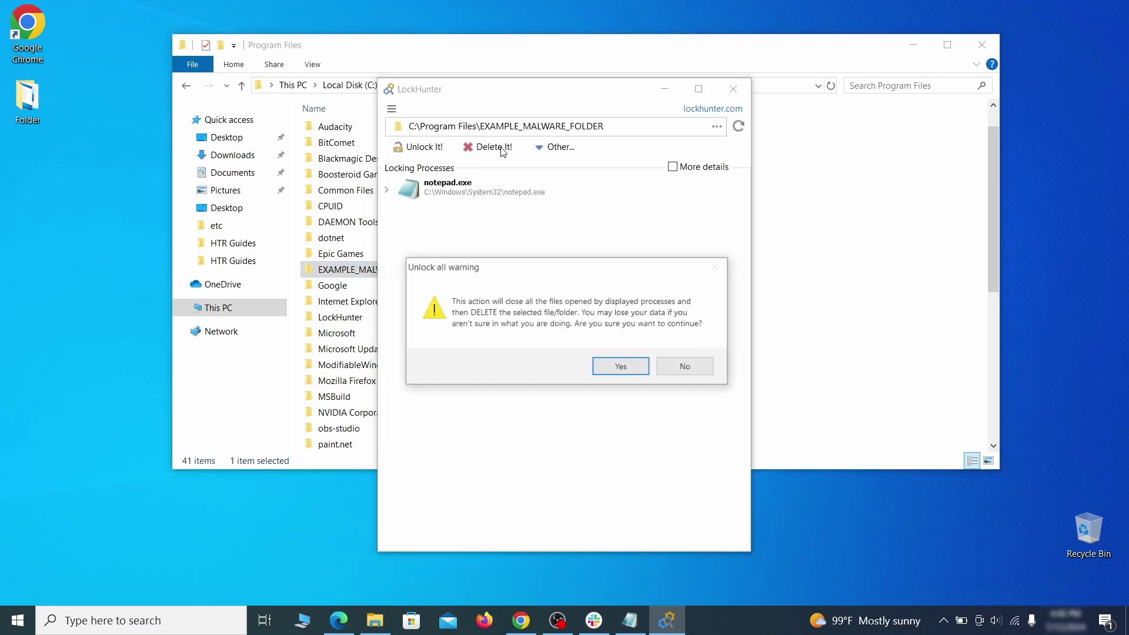
left_click(620, 368)
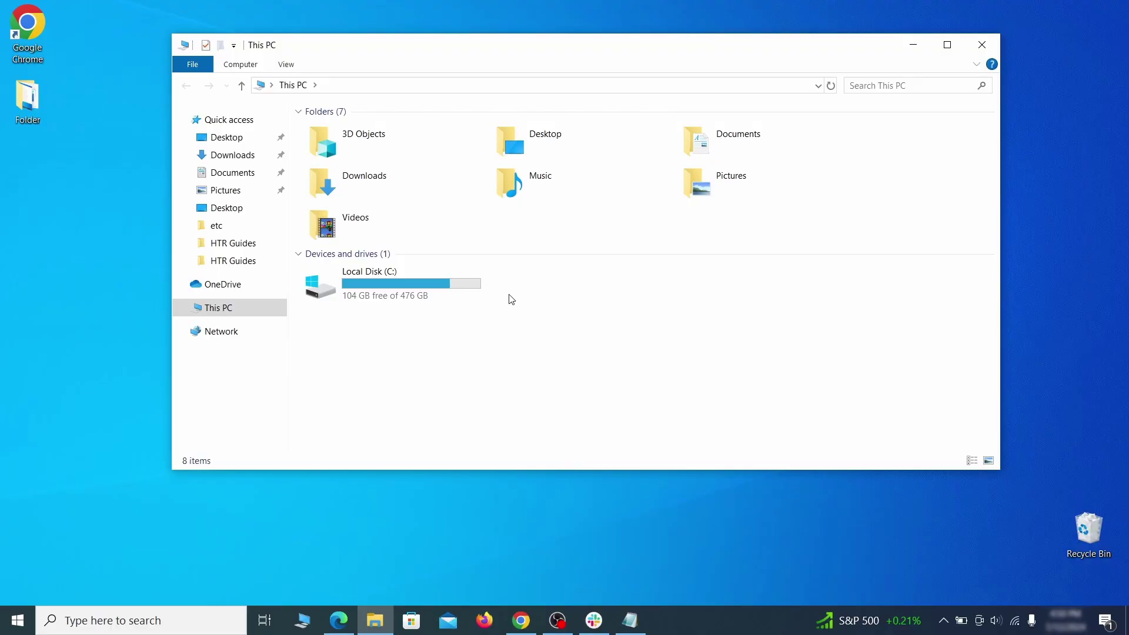
Browse from drive C to the user profile's AppData\Roaming folder and select EXAMPLE_SUSPICIOUS_FOLDER.
double_click(468, 291)
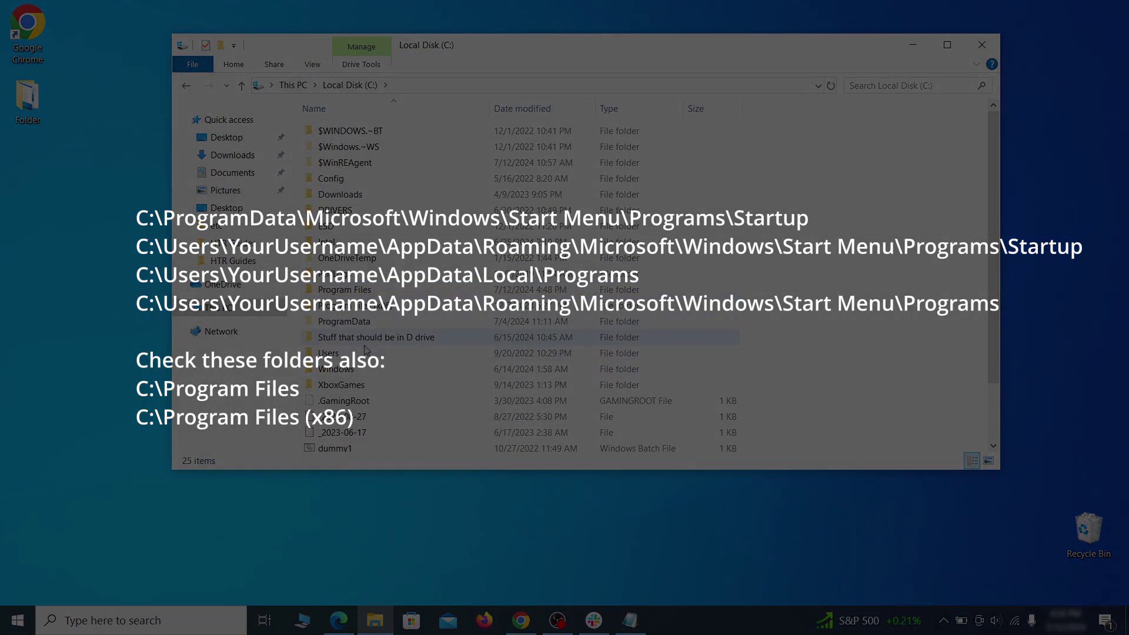
double_click(328, 353)
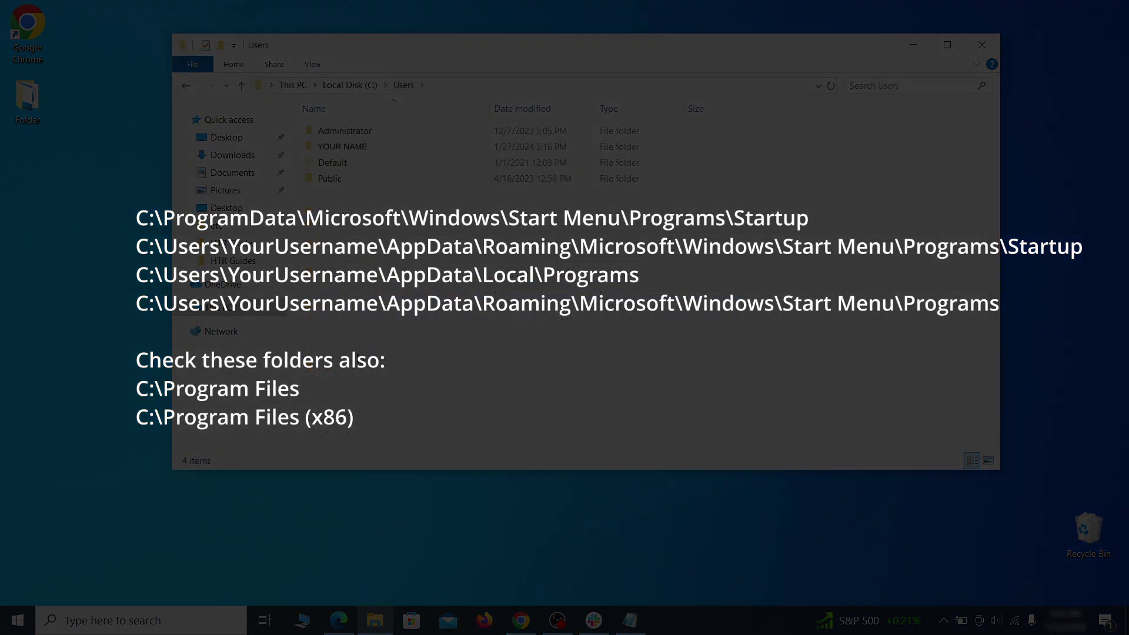
double_click(475, 148)
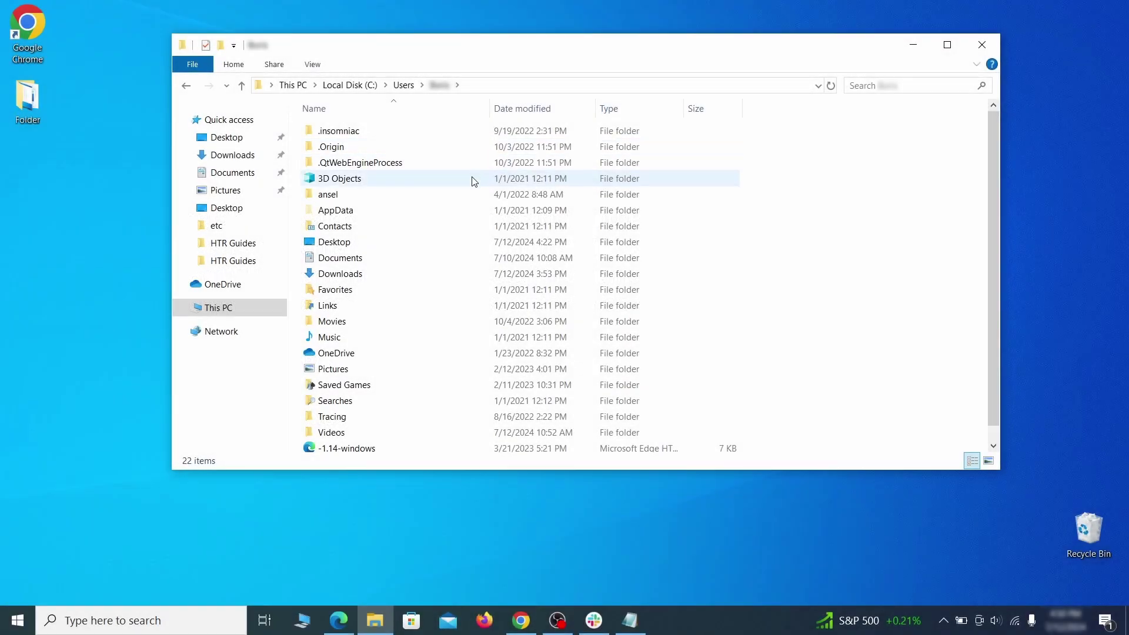
double_click(469, 210)
double_click(464, 163)
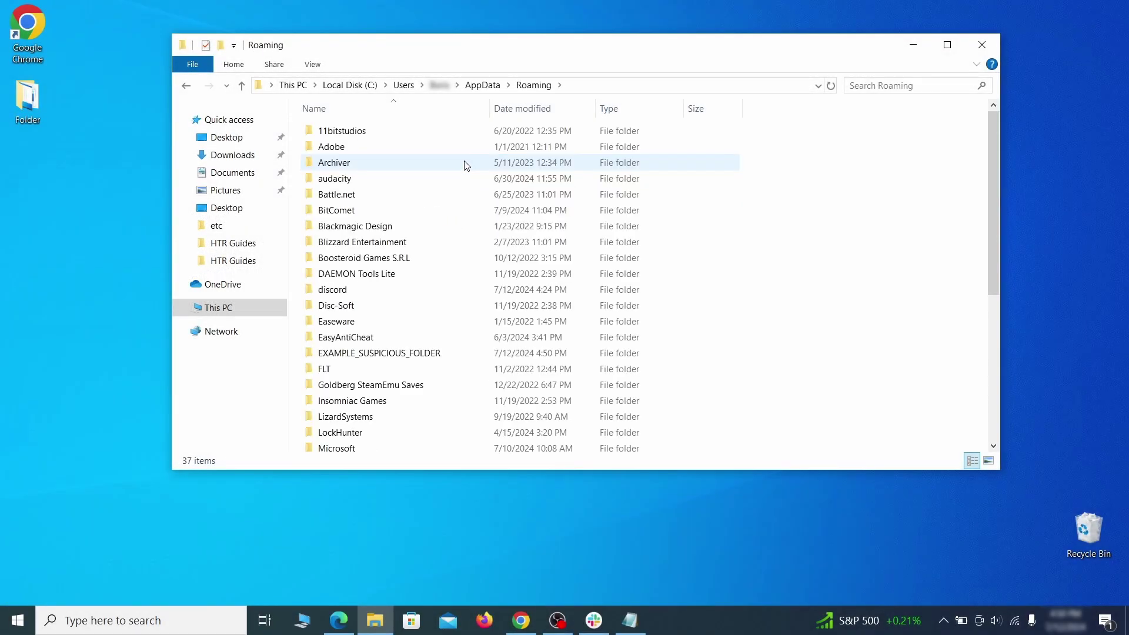
scroll(456, 194, "down", 3)
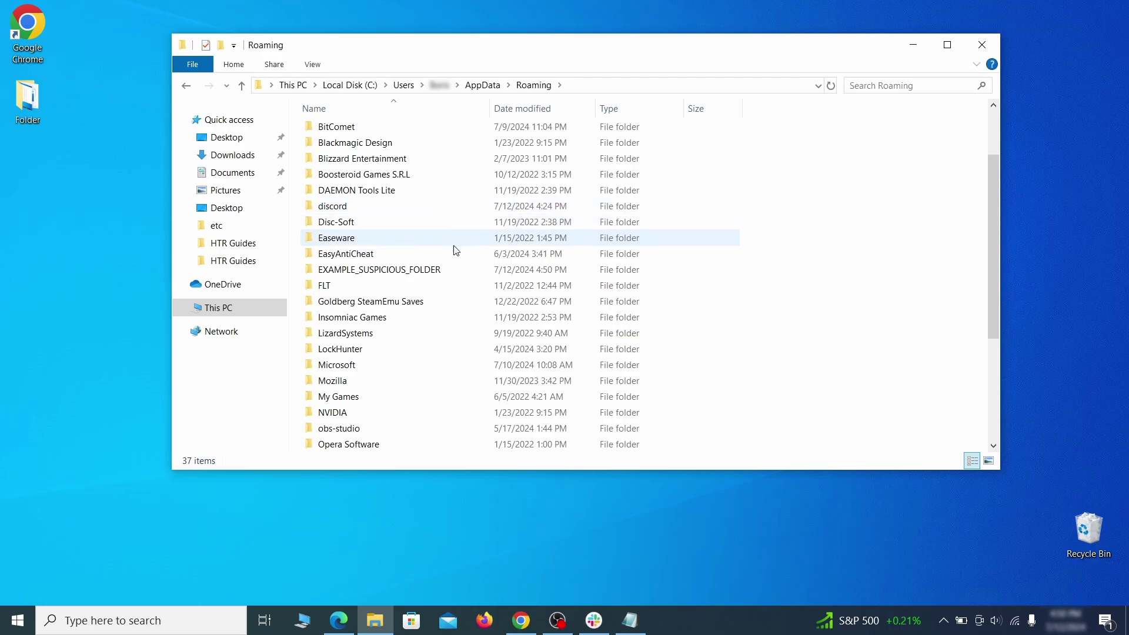
left_click(465, 272)
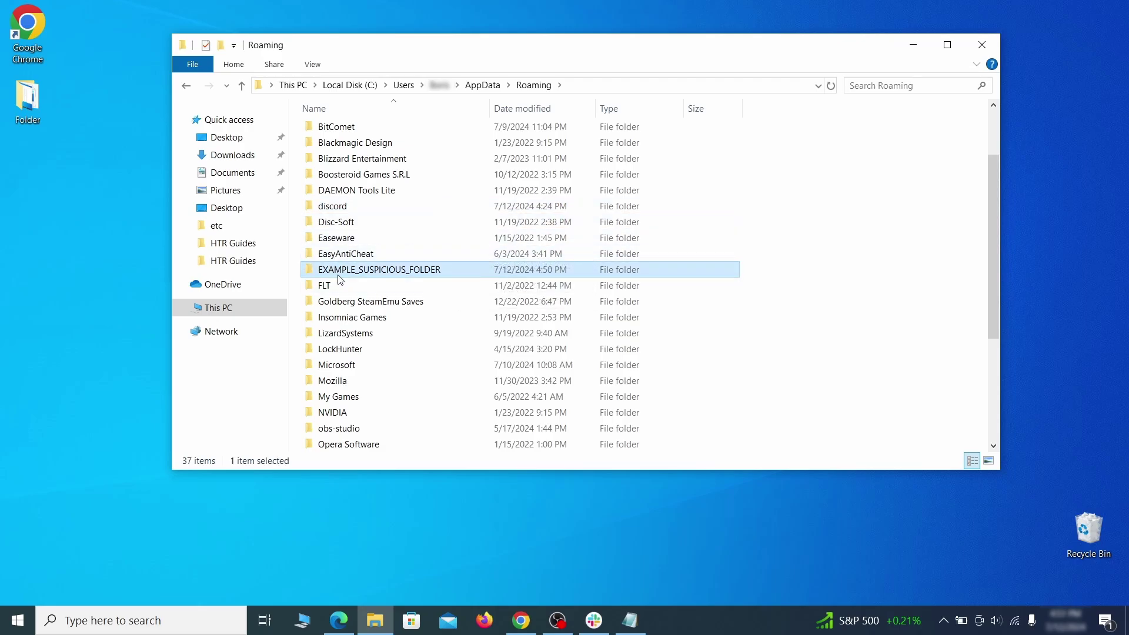
right_click(504, 272)
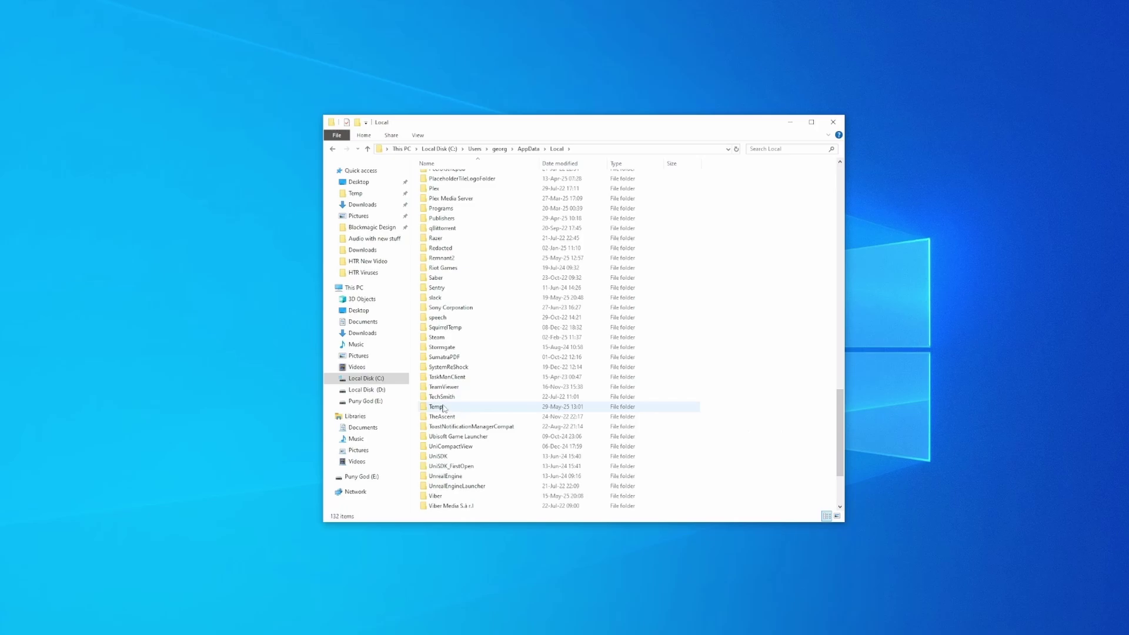
Open the Temp folder inside AppData\Local and select all of its contents.
double_click(444, 408)
key("ctrl+a")
right_click(490, 326)
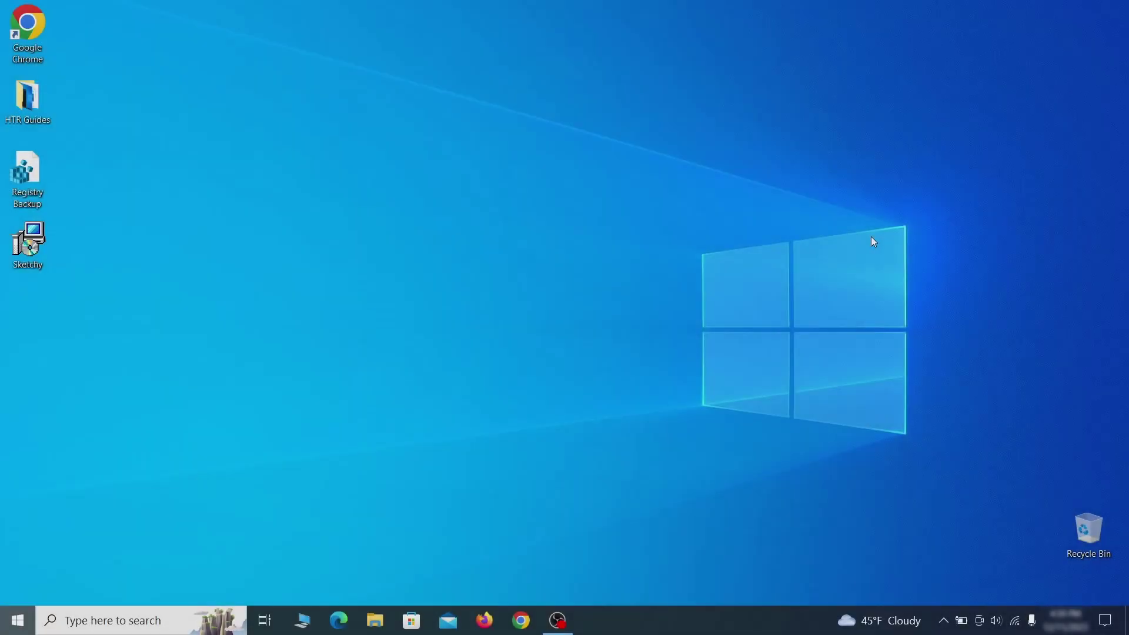
Search Windows for "task sched" and open Task Scheduler.
key("super")
type("task")
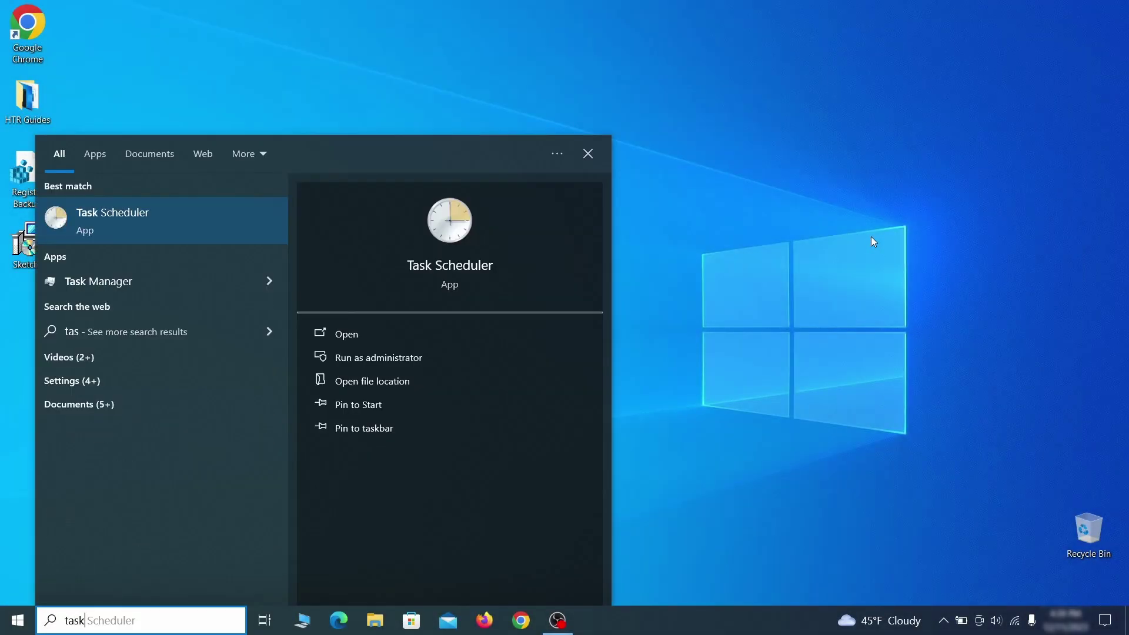
type("sched")
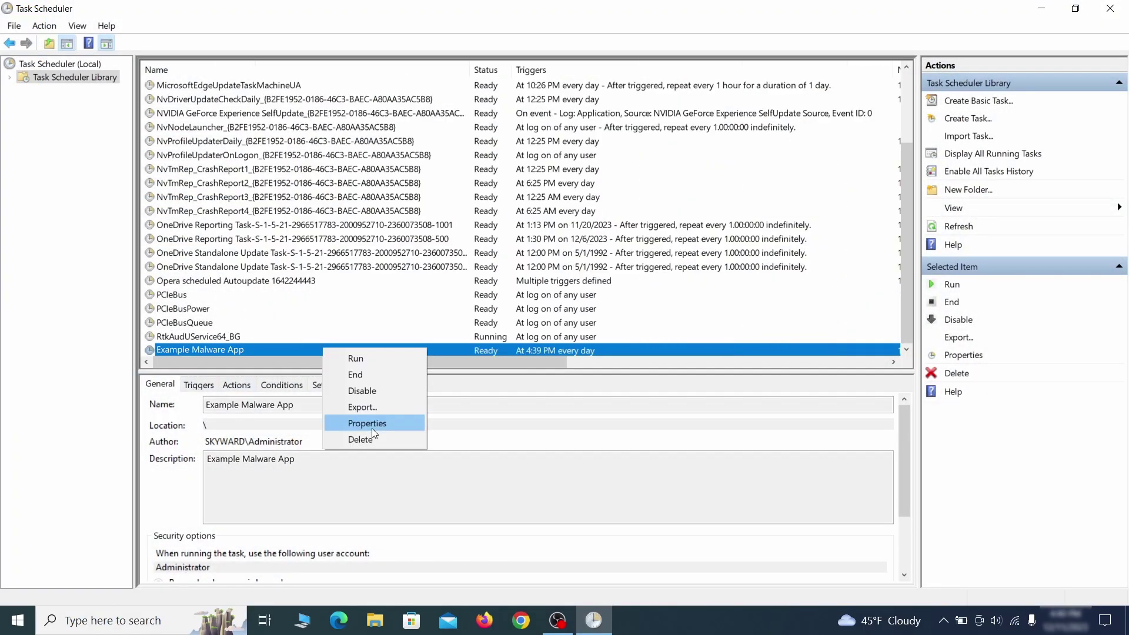
Review the triggers, actions, conditions, settings and history in the Example Malware App task's properties.
left_click(372, 425)
left_click(129, 97)
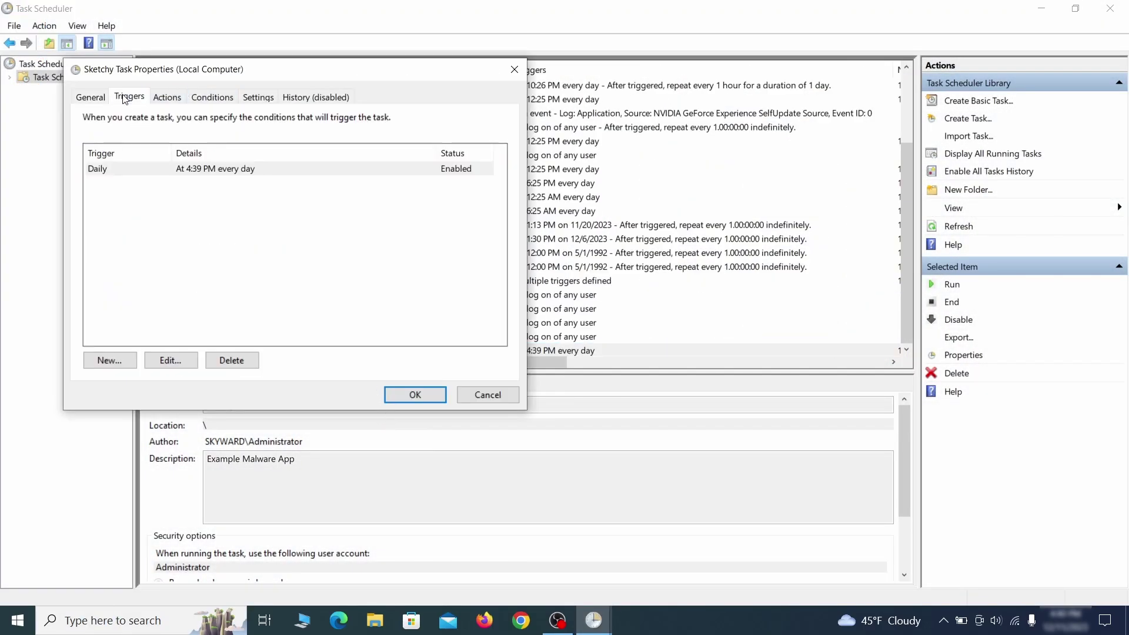
left_click(170, 97)
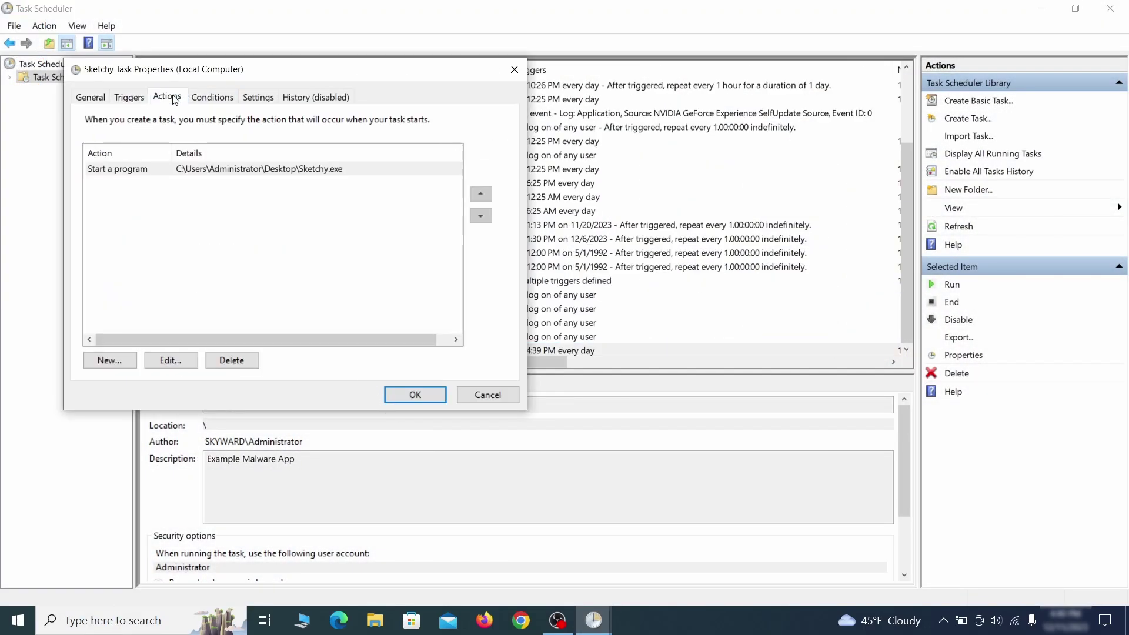
left_click(211, 98)
left_click(257, 100)
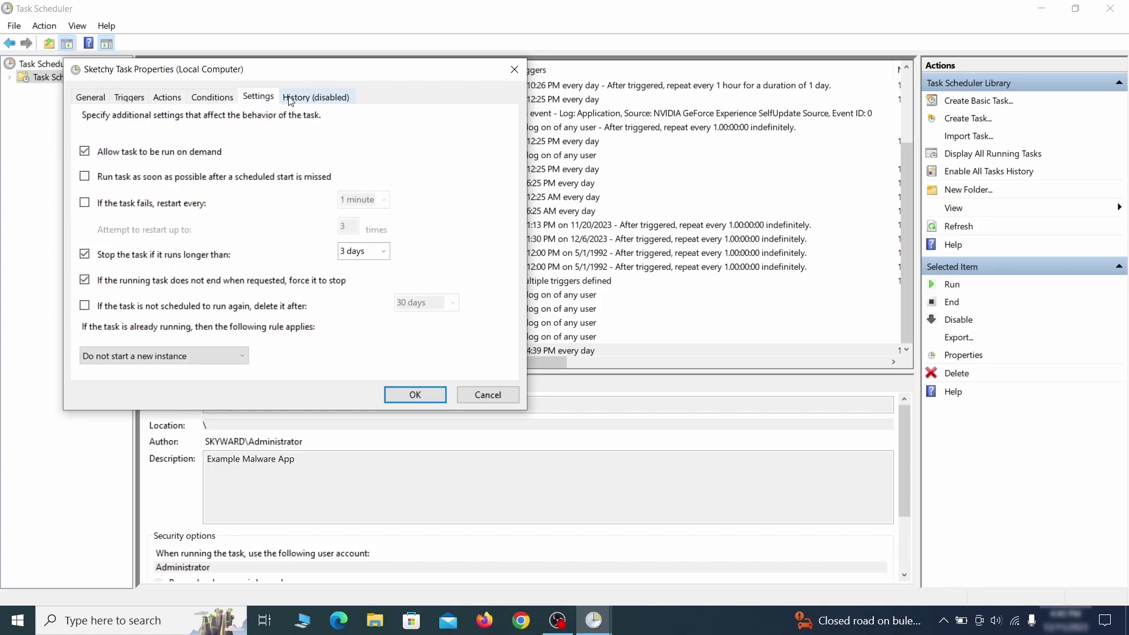
left_click(290, 98)
left_click(411, 394)
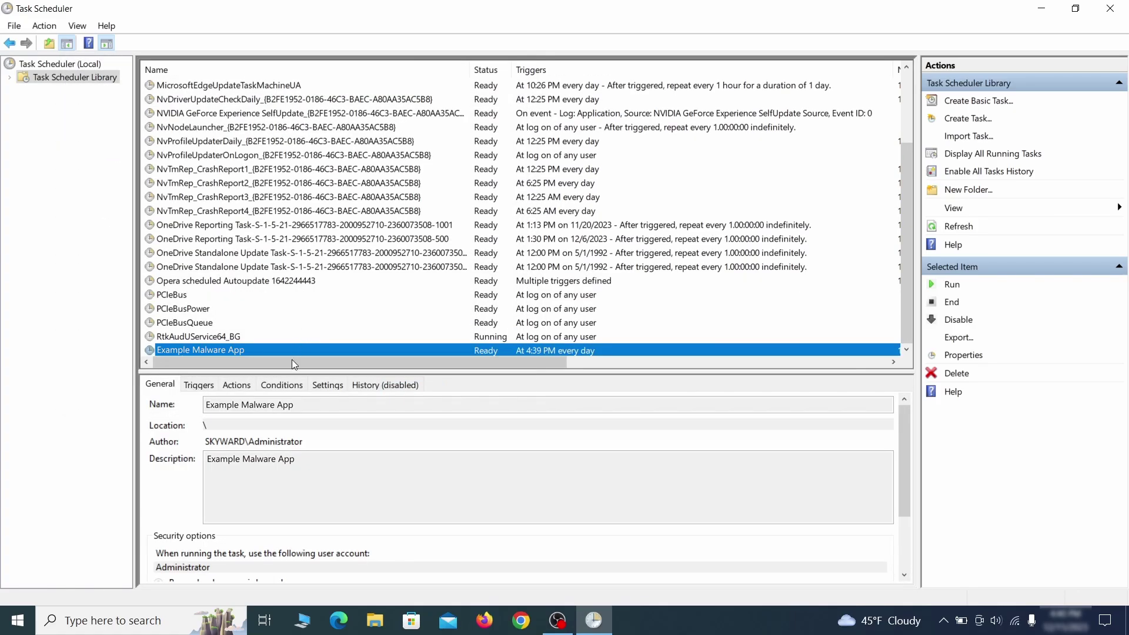
Delete the Example Malware App task from the Task Scheduler Library.
right_click(362, 349)
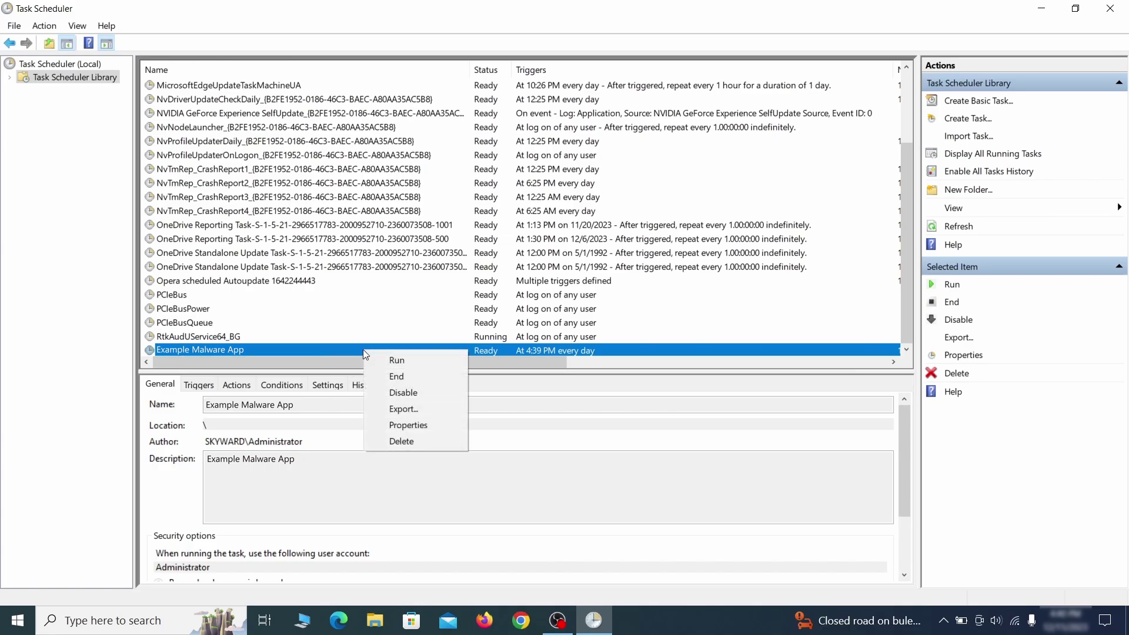
left_click(401, 440)
left_click(566, 415)
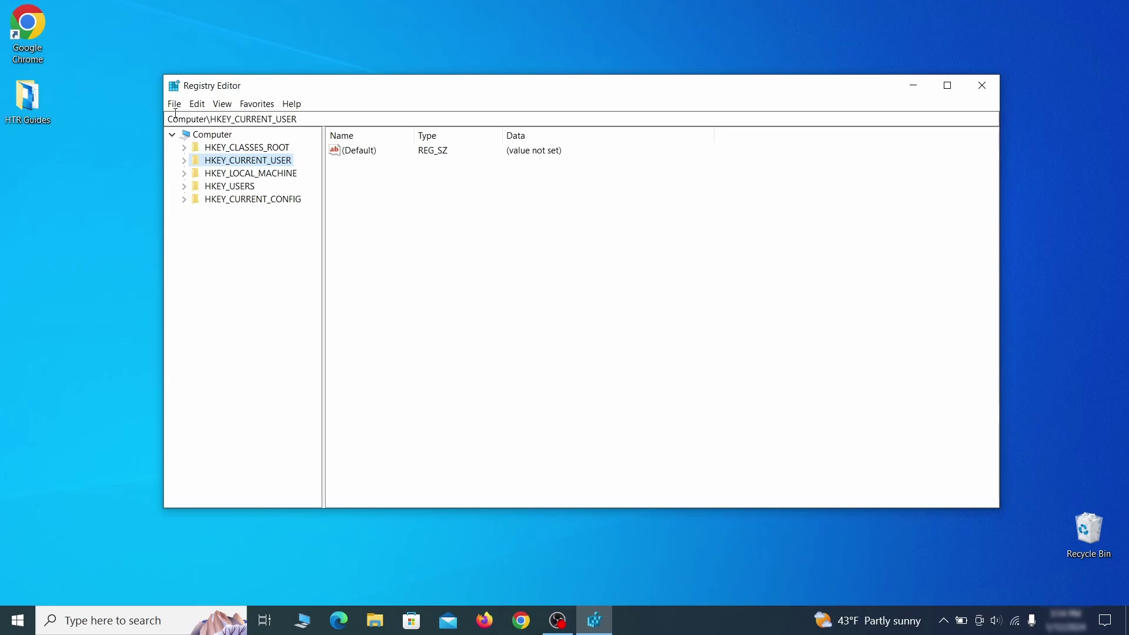
Search the registry's keys, values and data for "Example Malware App" and bring up the available actions for its Reopen key.
left_click(199, 104)
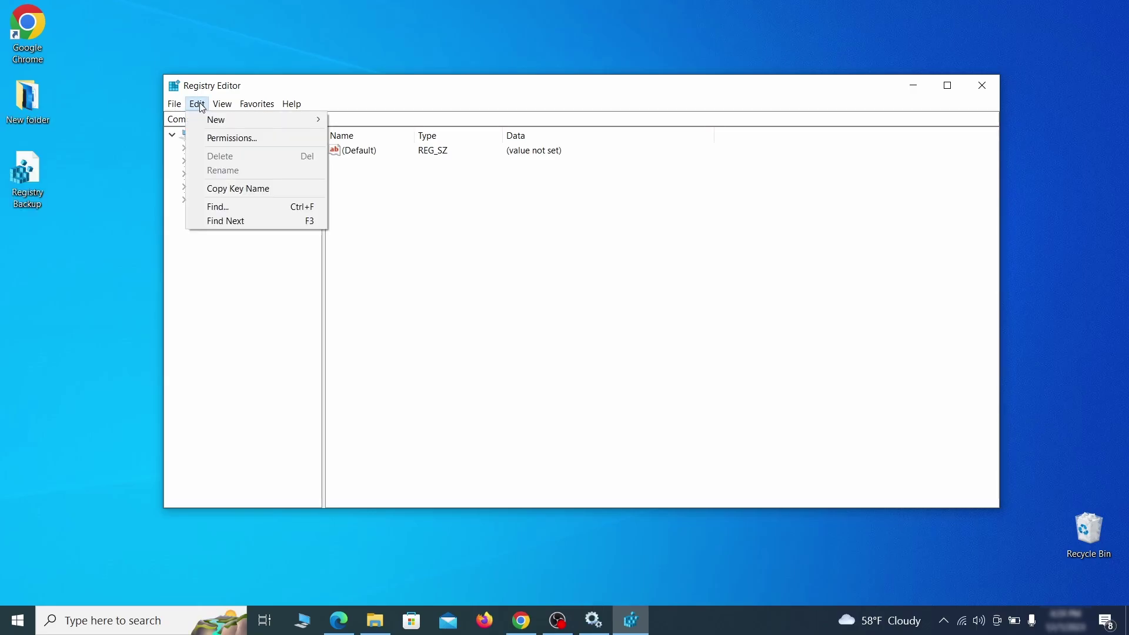
left_click(244, 208)
type("Example M")
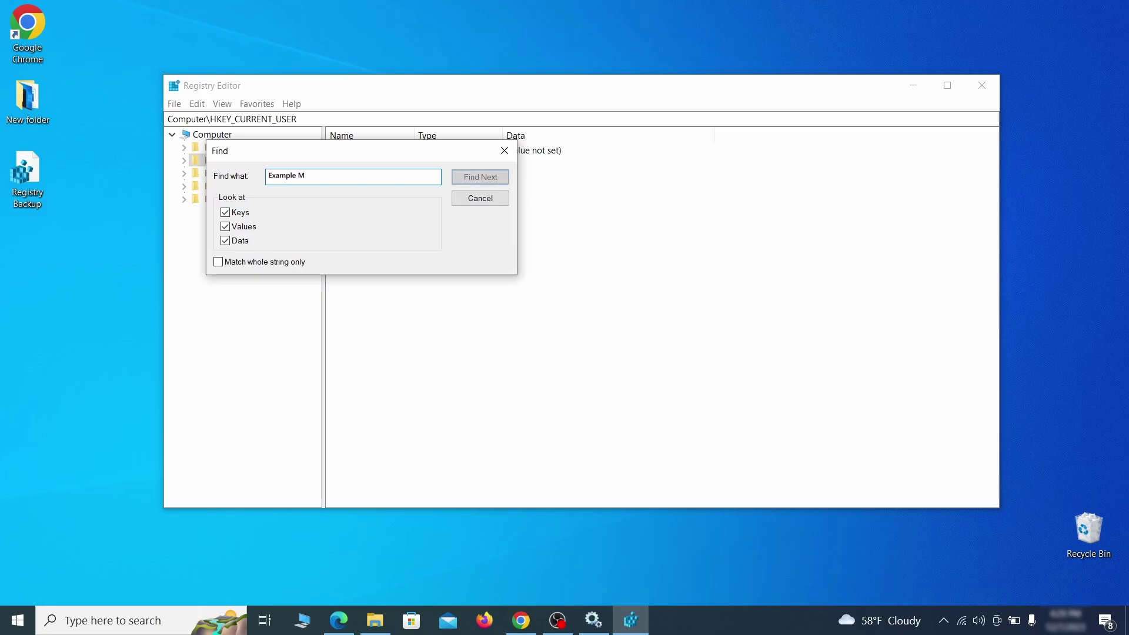
type("alware App")
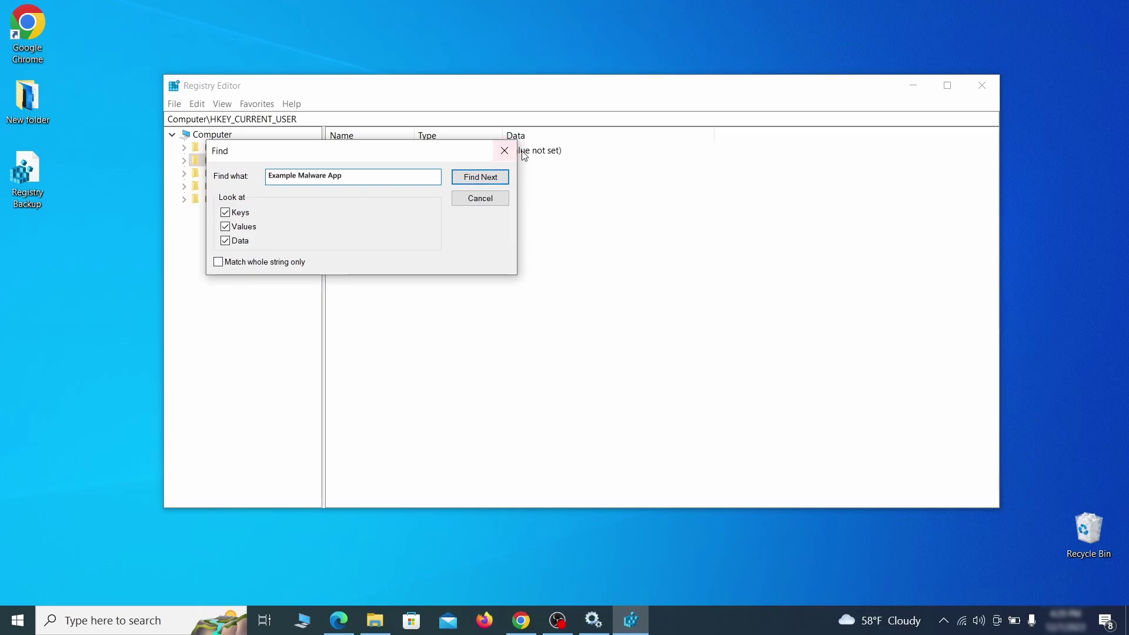
left_click(491, 177)
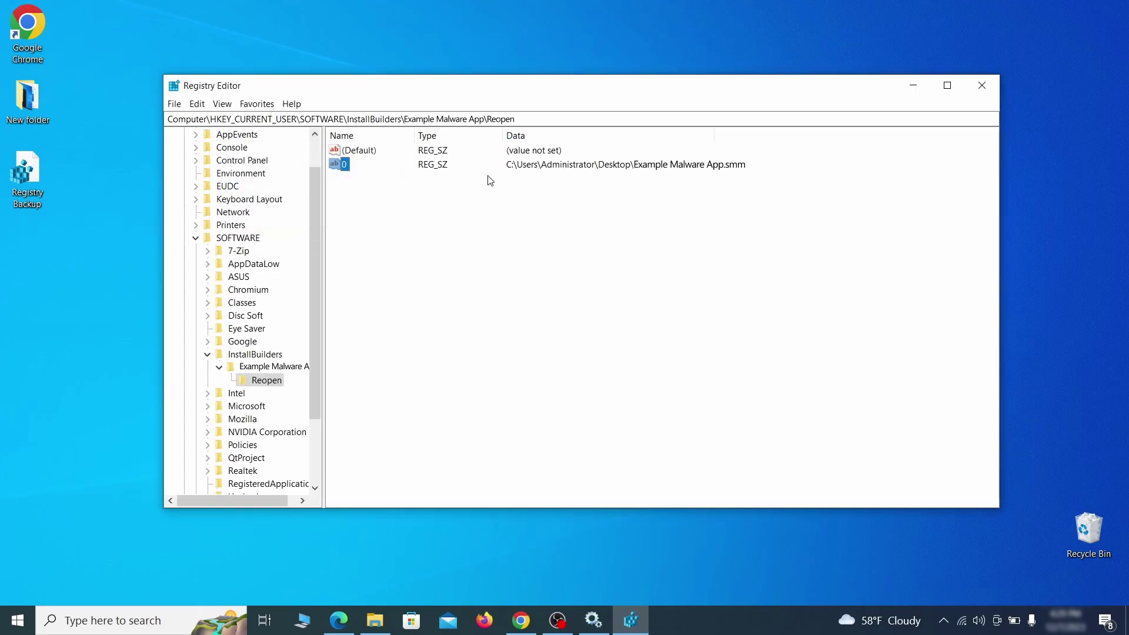
left_click(274, 382)
right_click(273, 382)
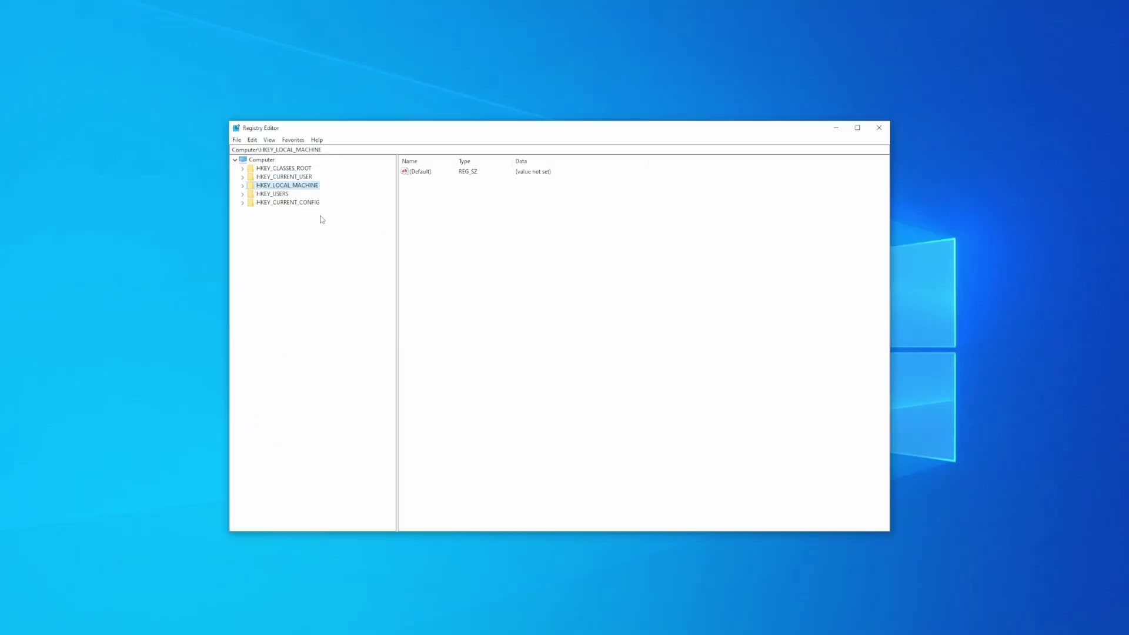
Open the LGHUBUpdaterService key under HKEY_LOCAL_MACHINE\SYSTEM\CurrentControlSet\Services and delete its (Default) value.
left_click(243, 186)
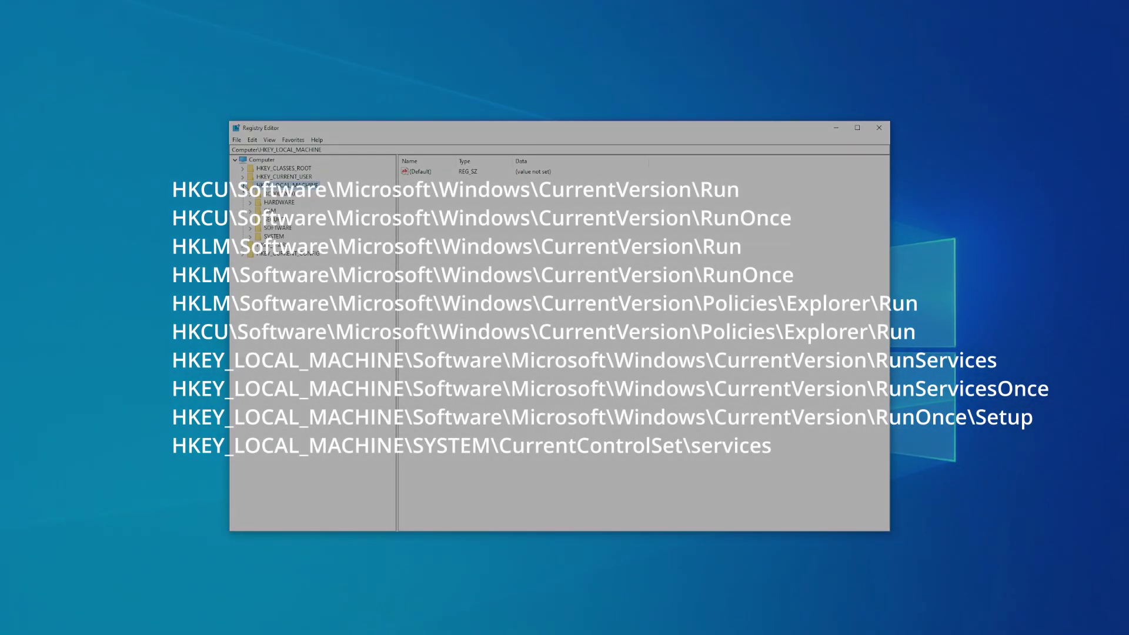
left_click(251, 237)
left_click(258, 262)
left_click(266, 304)
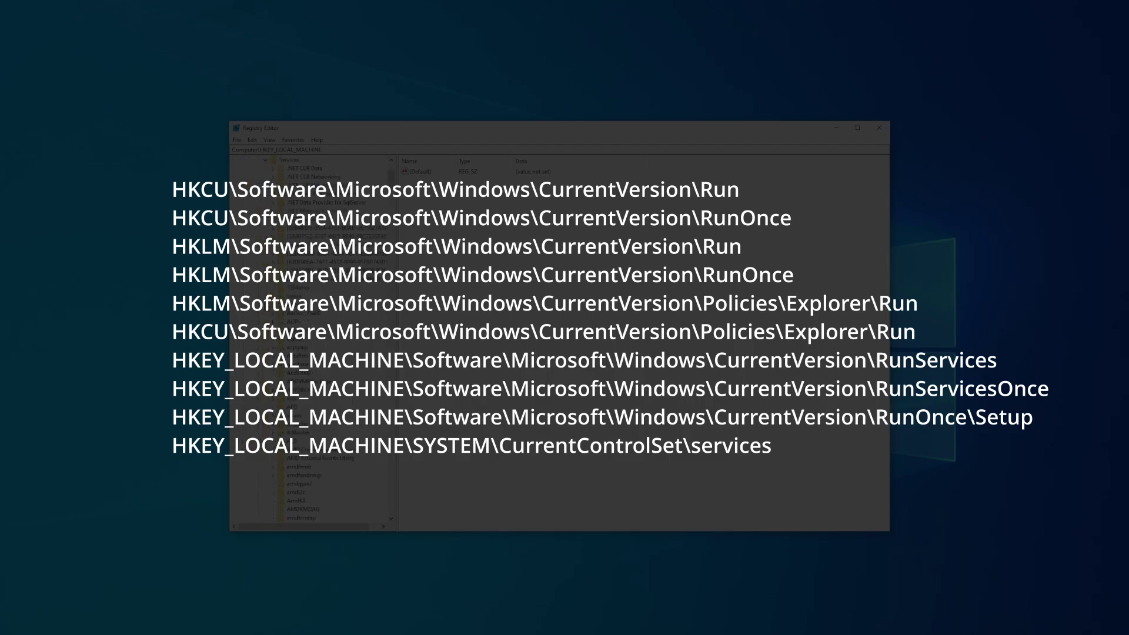
left_click_drag(391, 178, 391, 306)
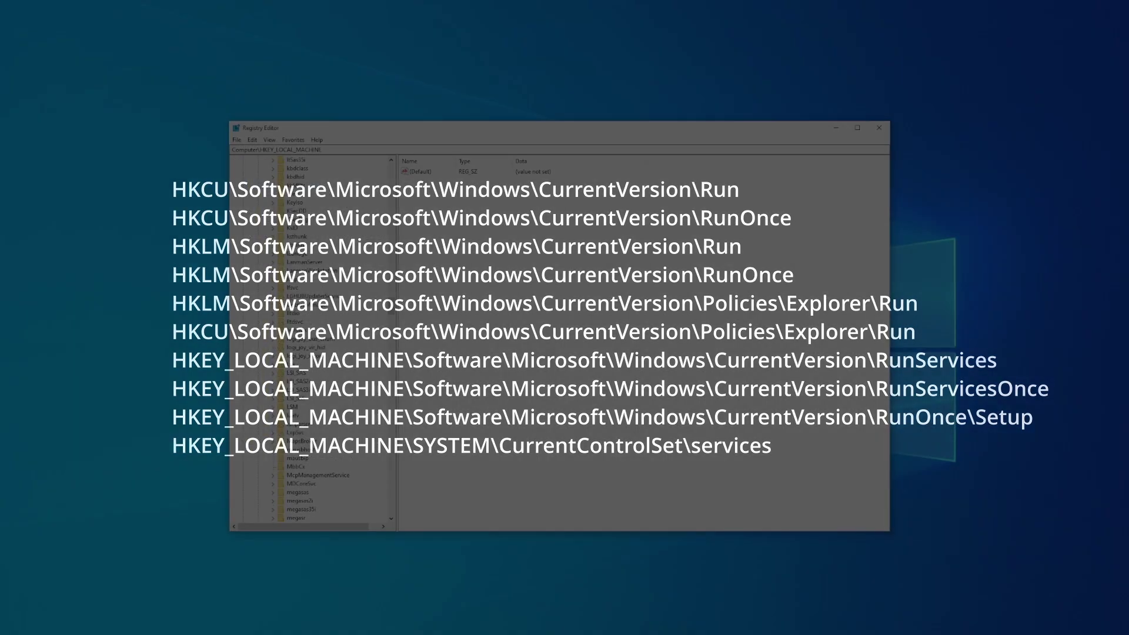
left_click(289, 296)
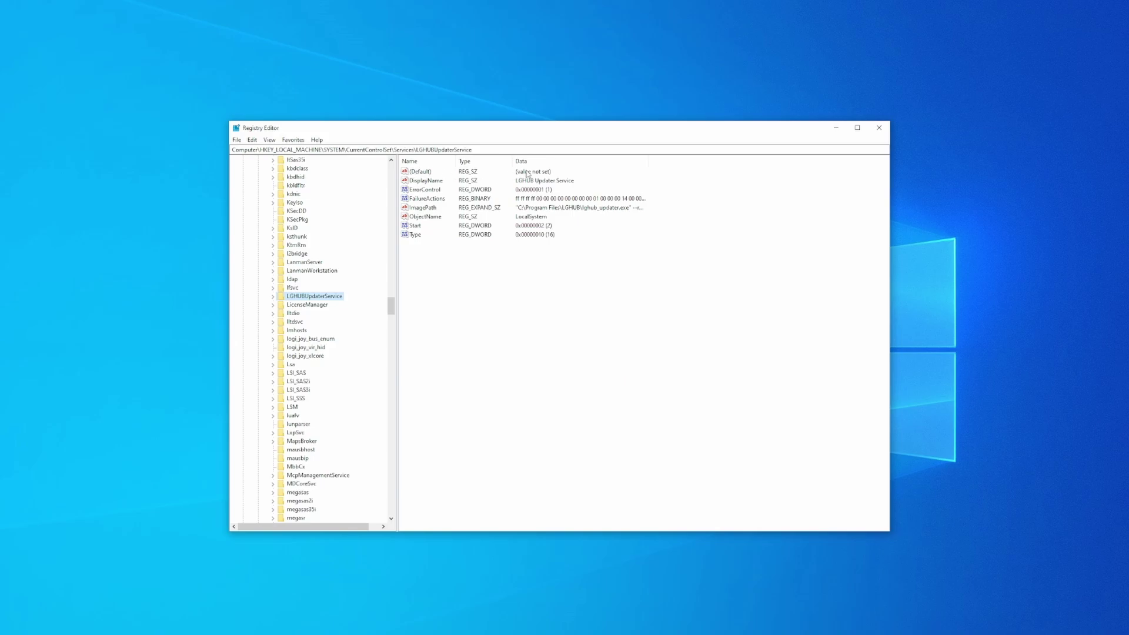
right_click(437, 174)
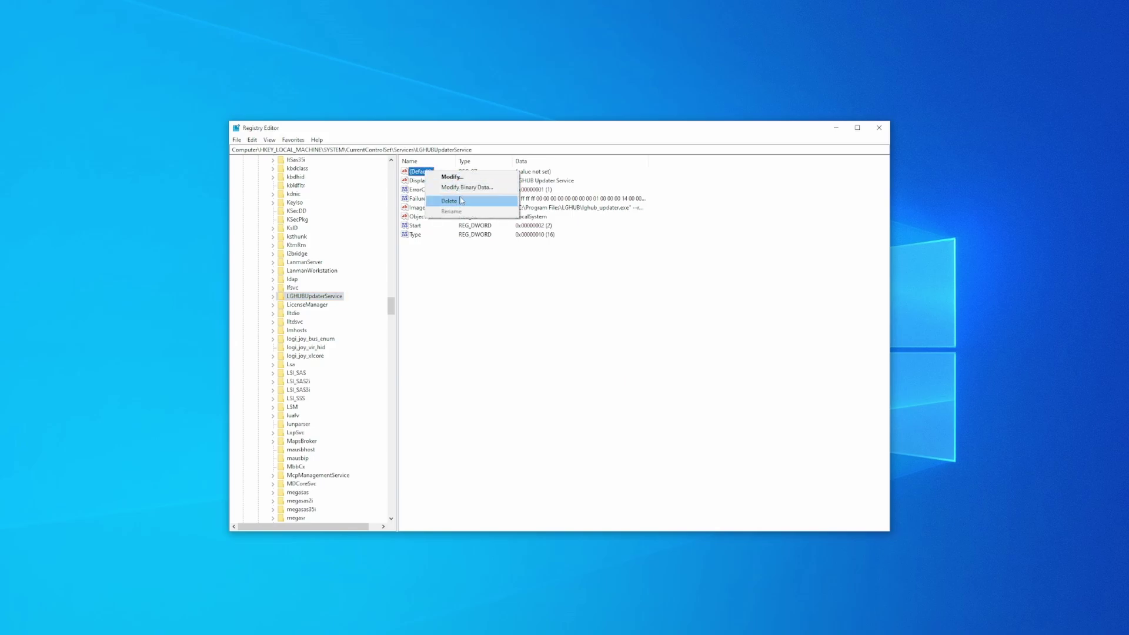
left_click(448, 200)
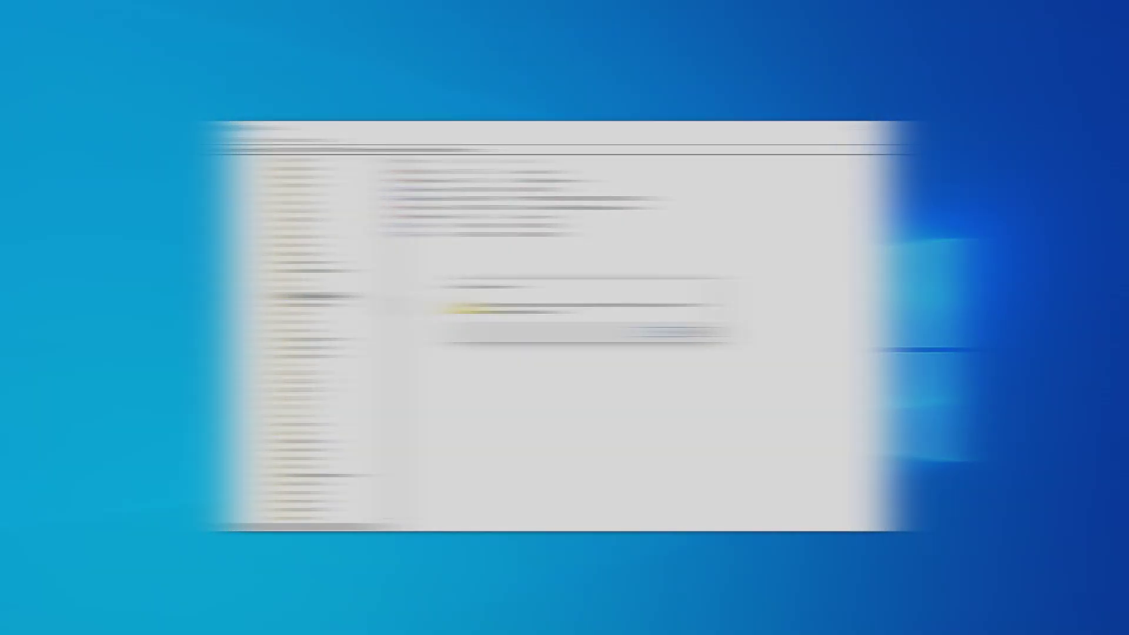